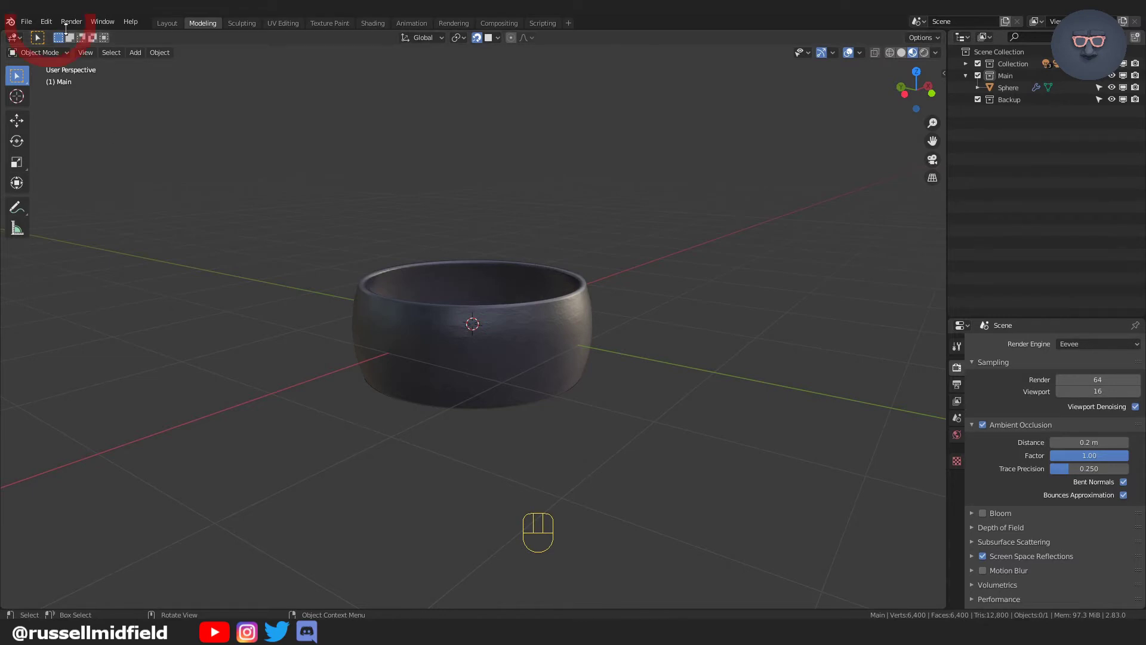
- Find the Import Images as Planes add-on by searching 'image', confirm it is enabled, and save preferences
click(48, 21)
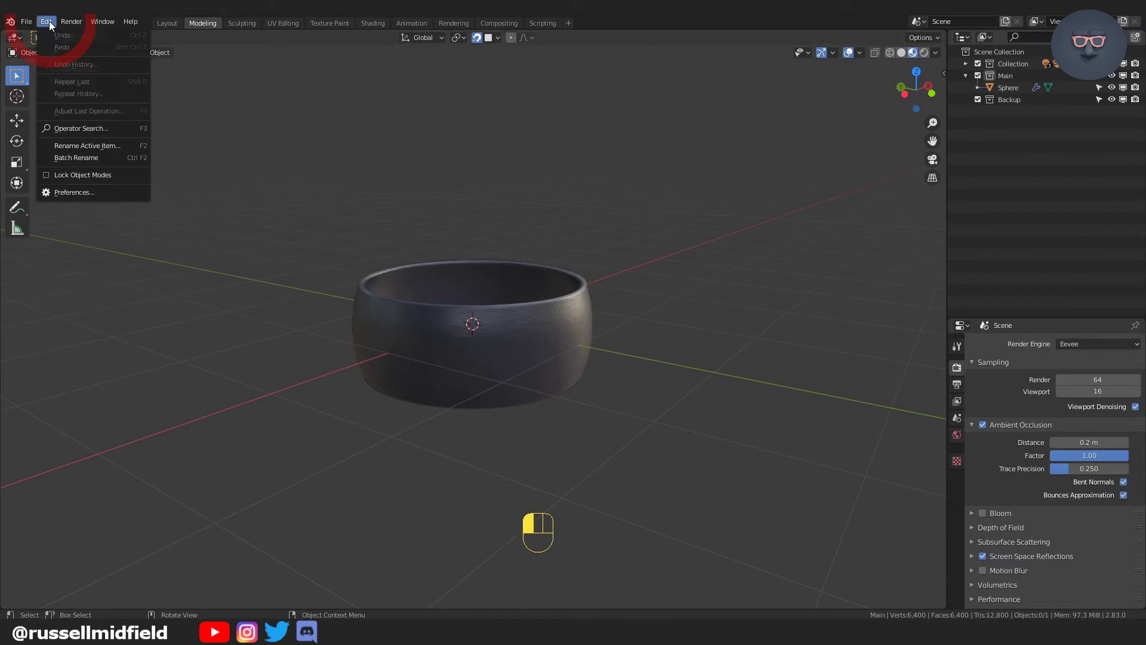
click(85, 193)
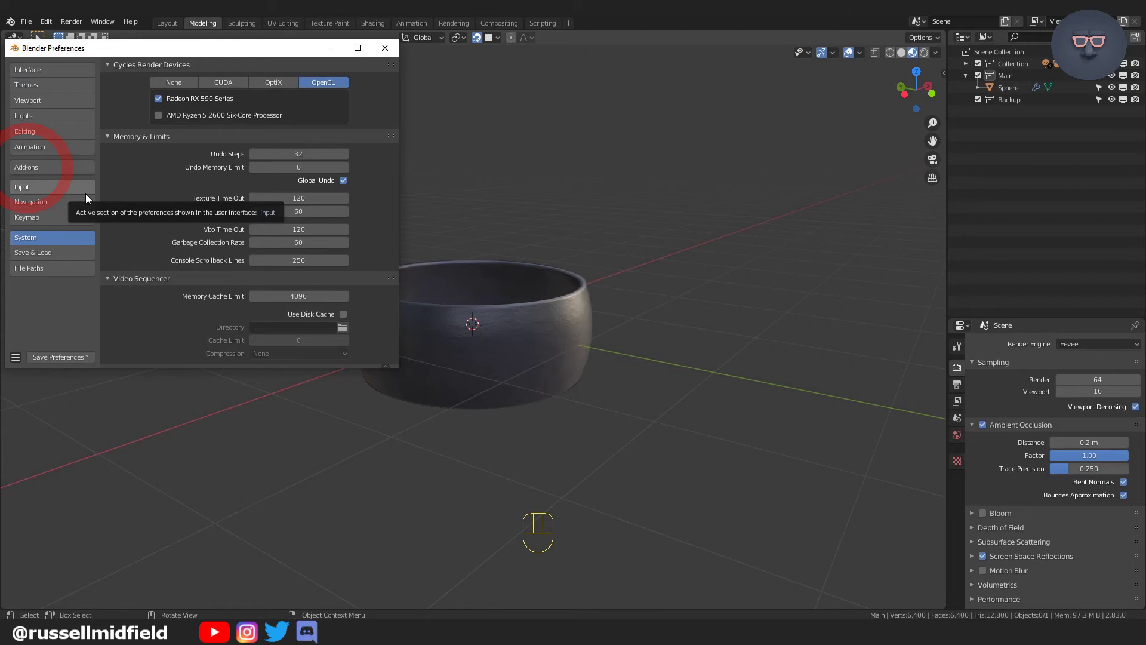
click(44, 166)
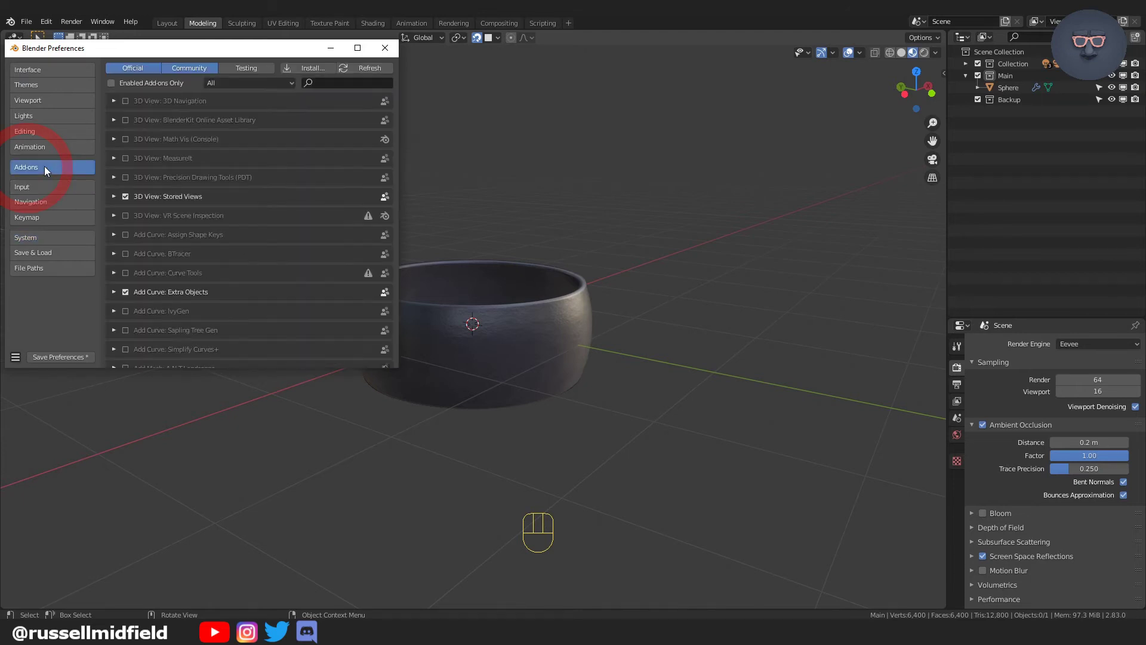
click(342, 83)
text(image)
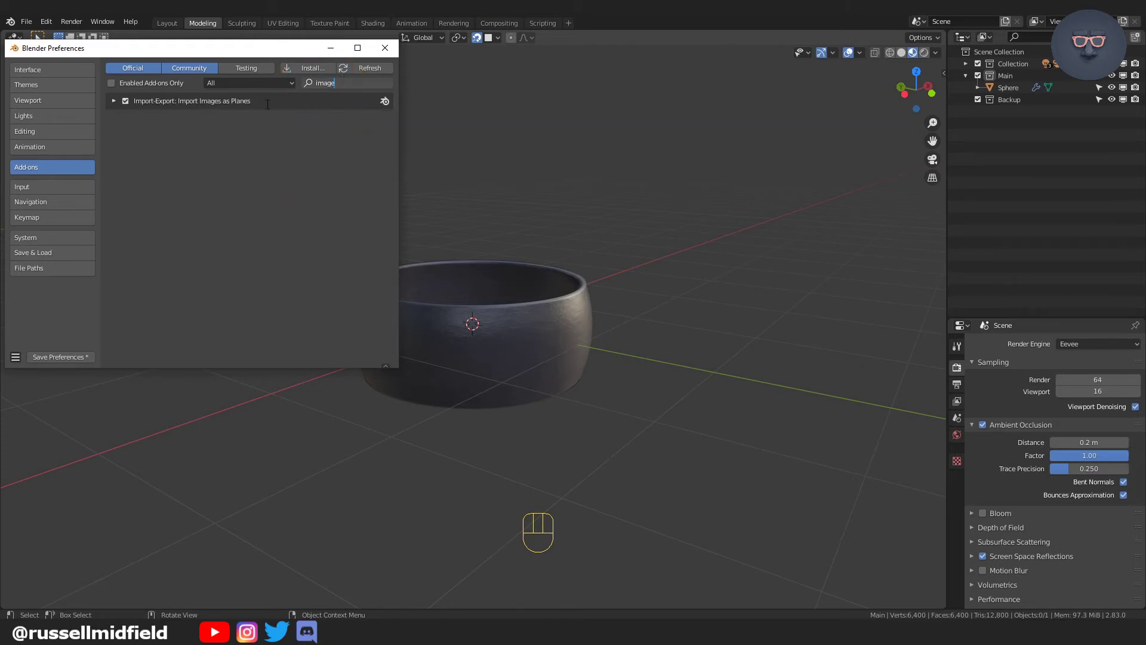
click(114, 101)
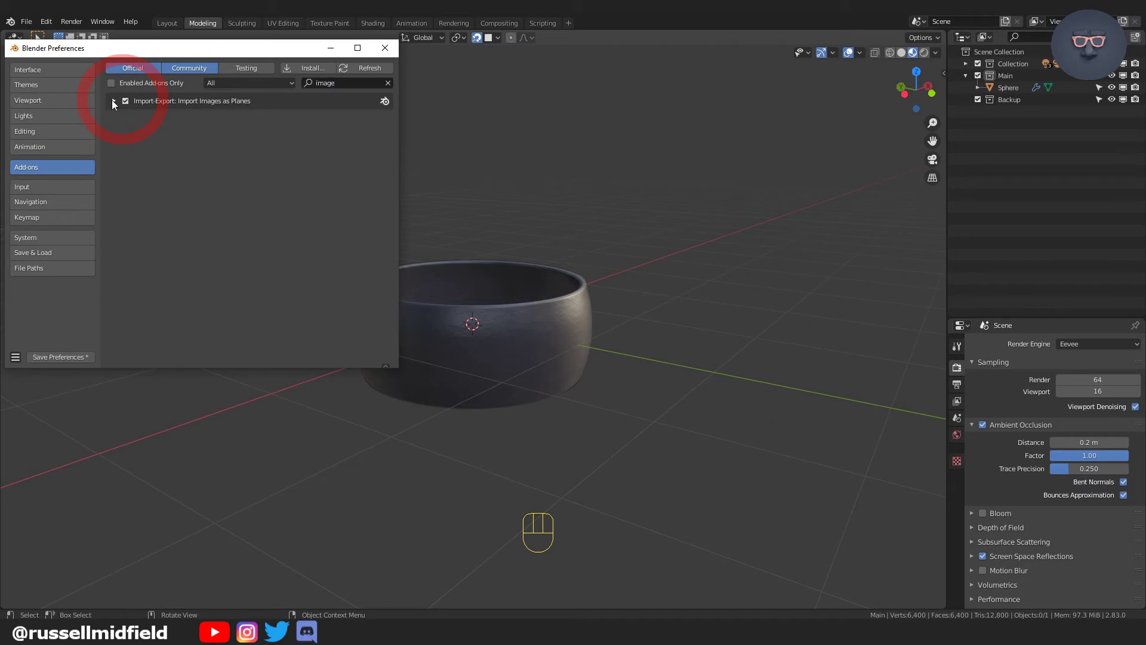
click(113, 100)
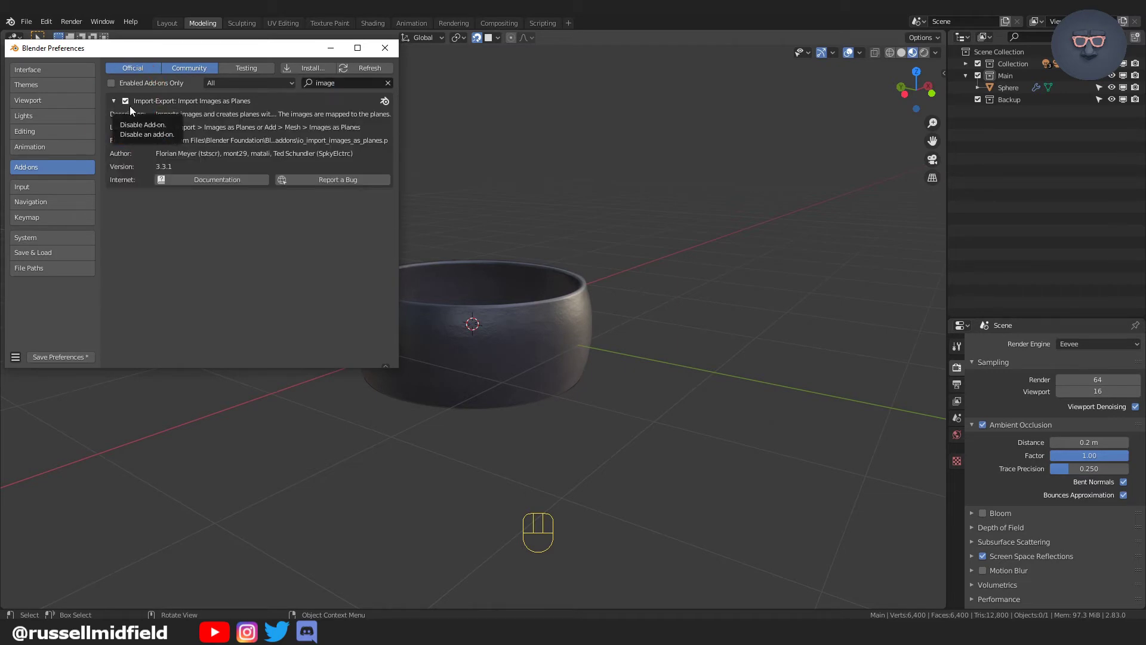
click(76, 360)
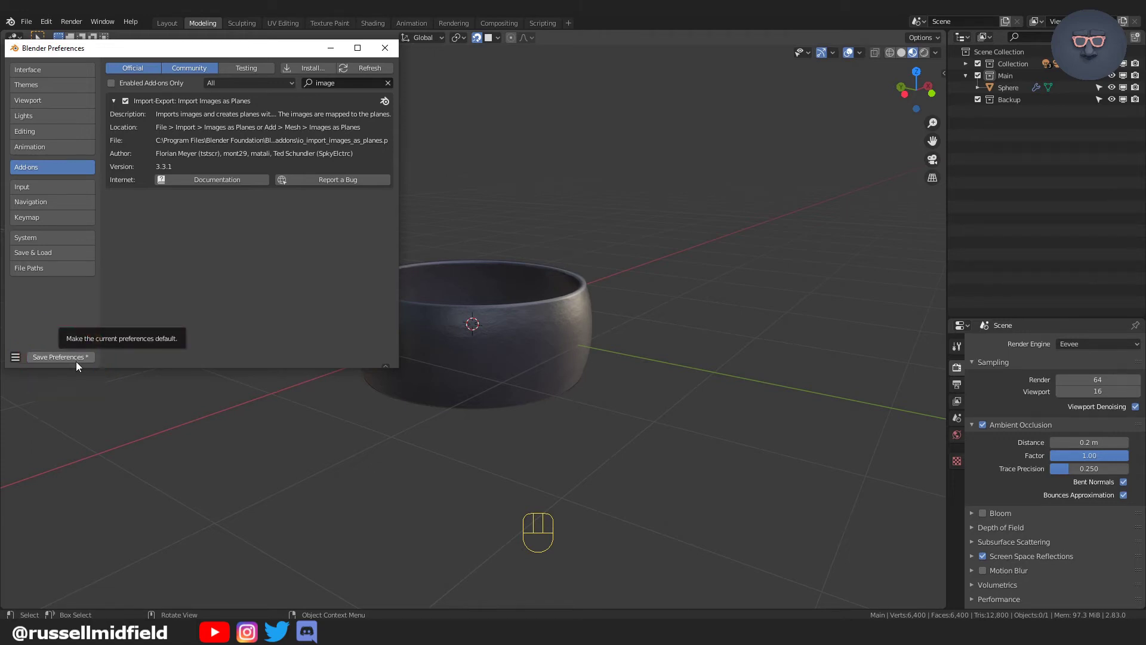
click(76, 361)
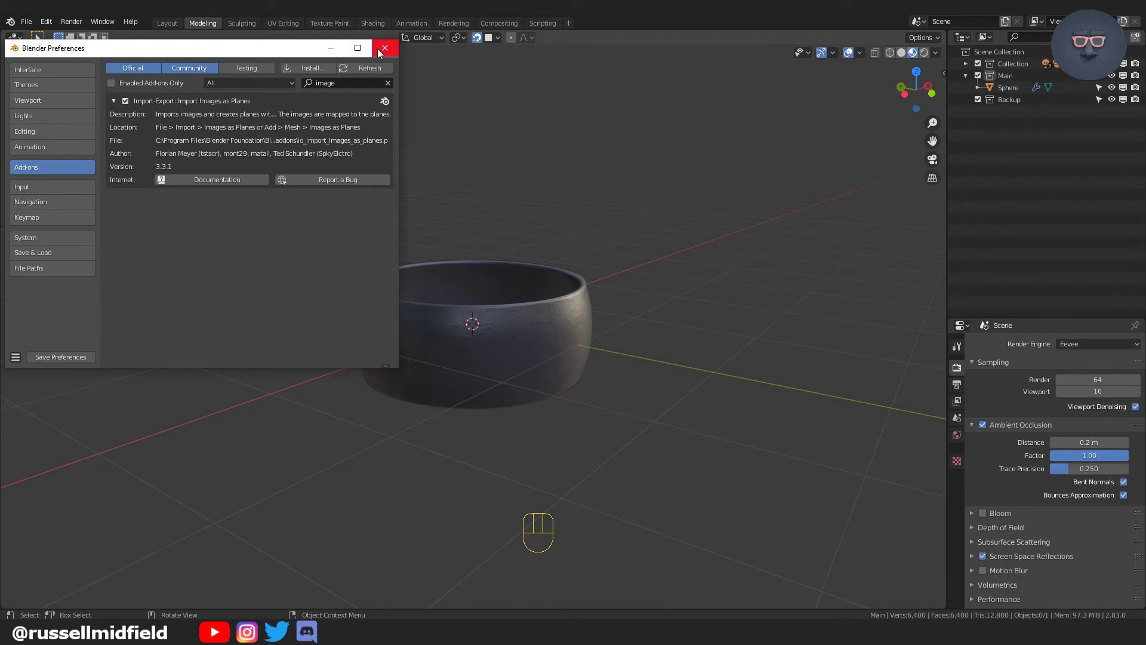
- Import the Premium Quality badge image as the plane 'Decal - Vintage' and orbit to view it
click(378, 49)
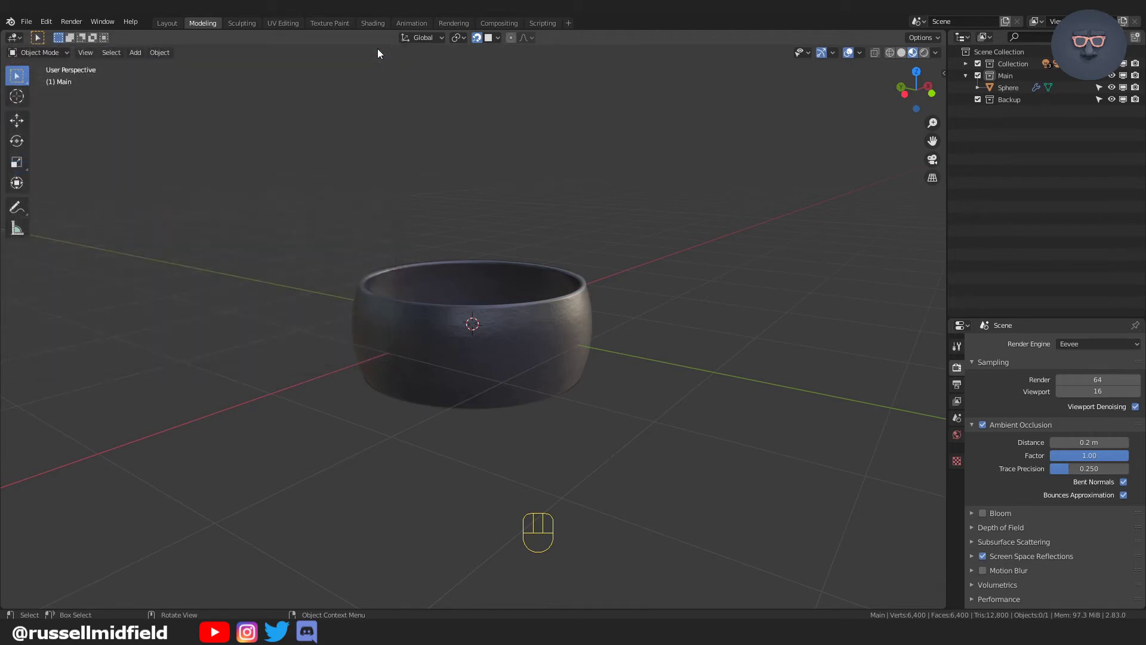
click(27, 22)
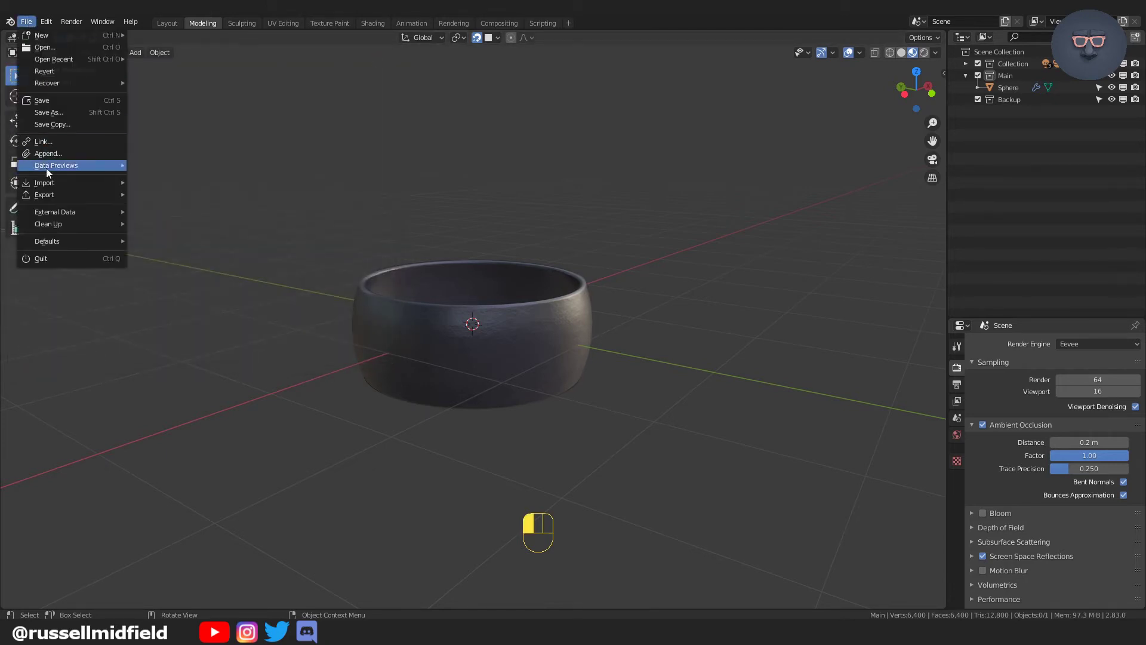
mouse_move(49, 187)
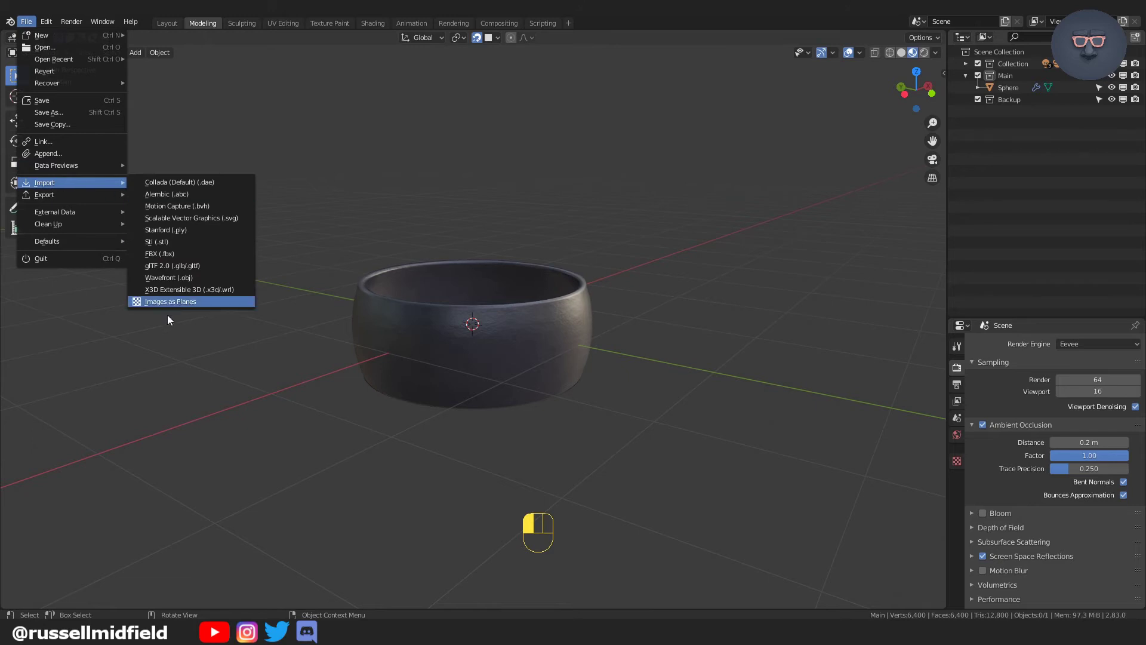
click(217, 301)
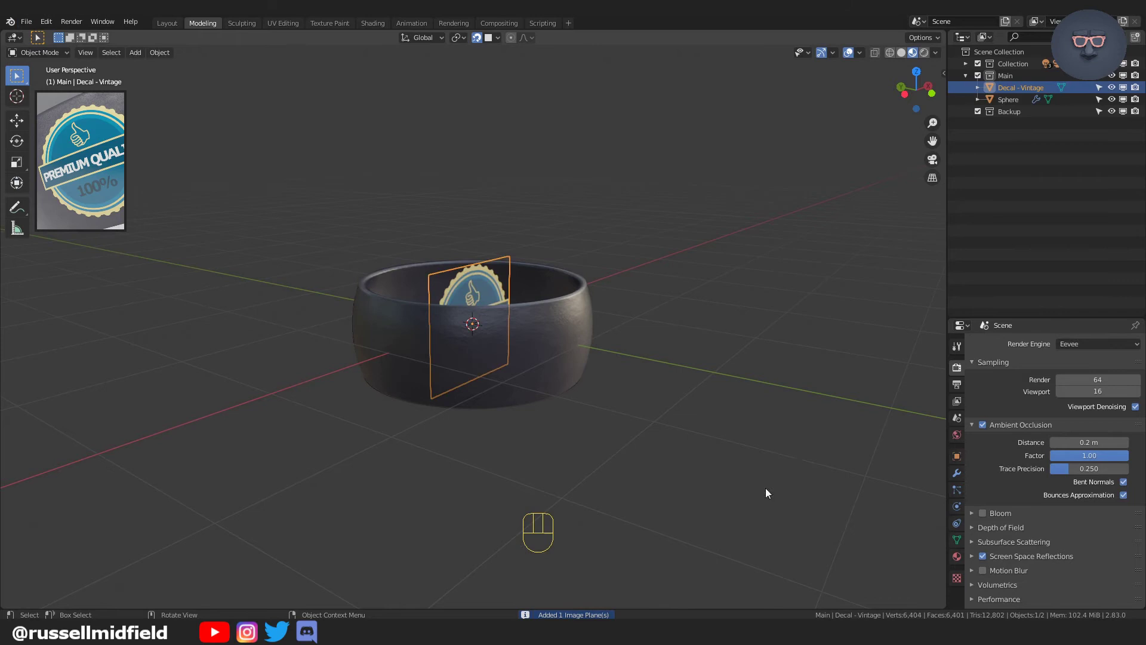
middle_drag(740, 429, 603, 440)
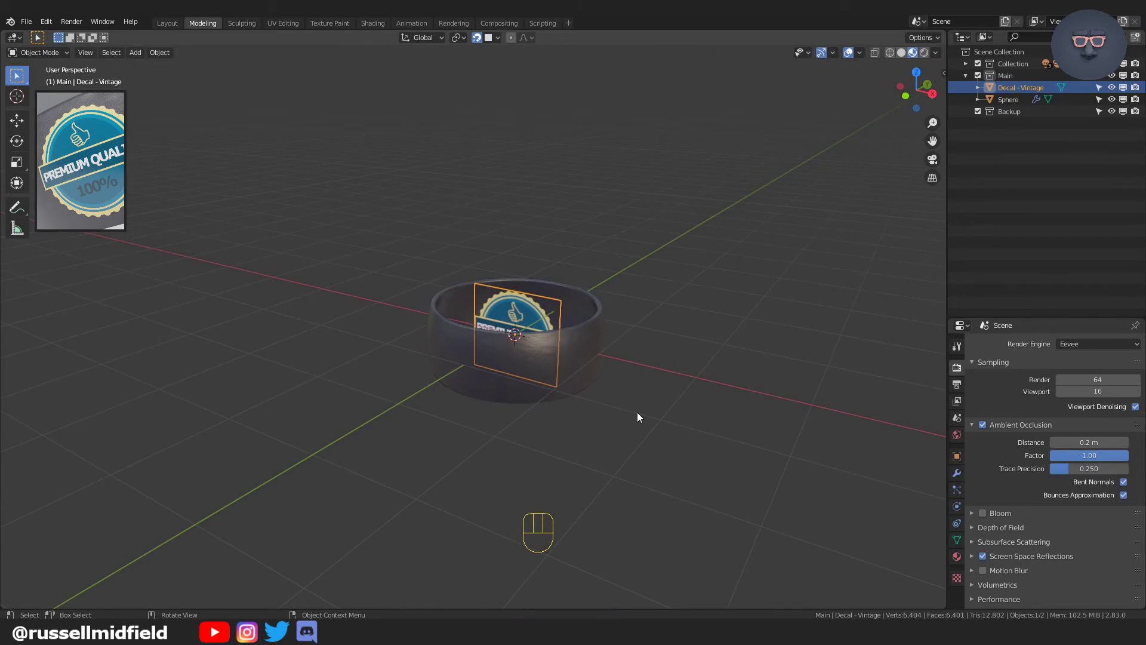
- Move the decal along global Y to -1.623 m and turn off snapping
key(g)
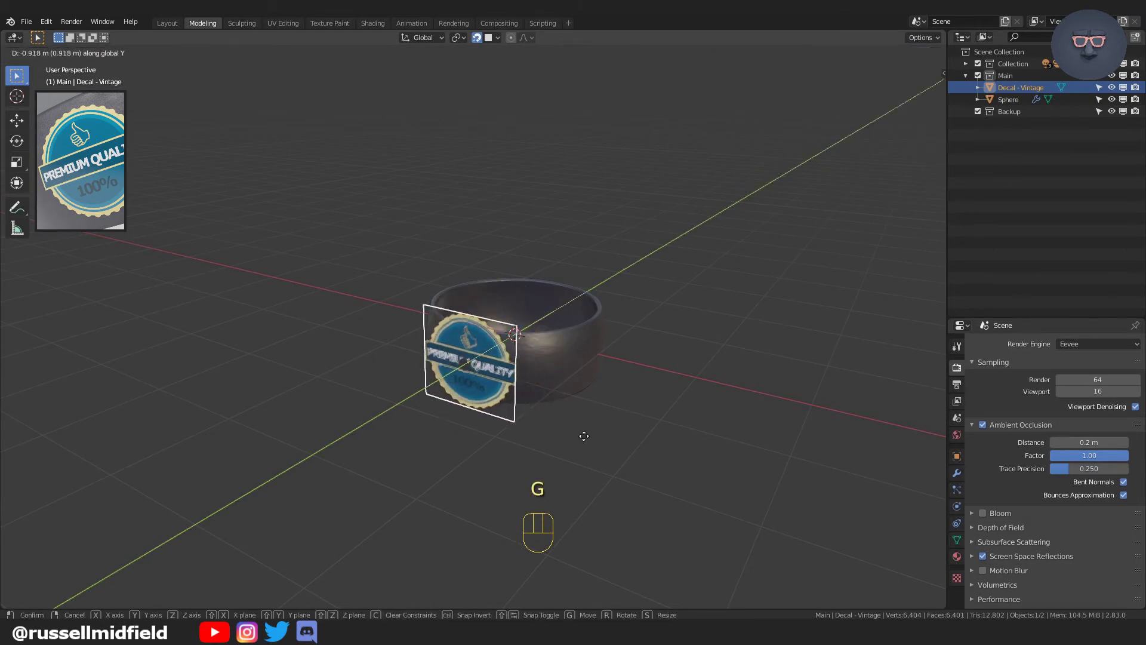
click(539, 451)
click(476, 37)
- In front orthographic view, scale the decal to 1.106, then orbit back into perspective
middle_drag(586, 325, 636, 393)
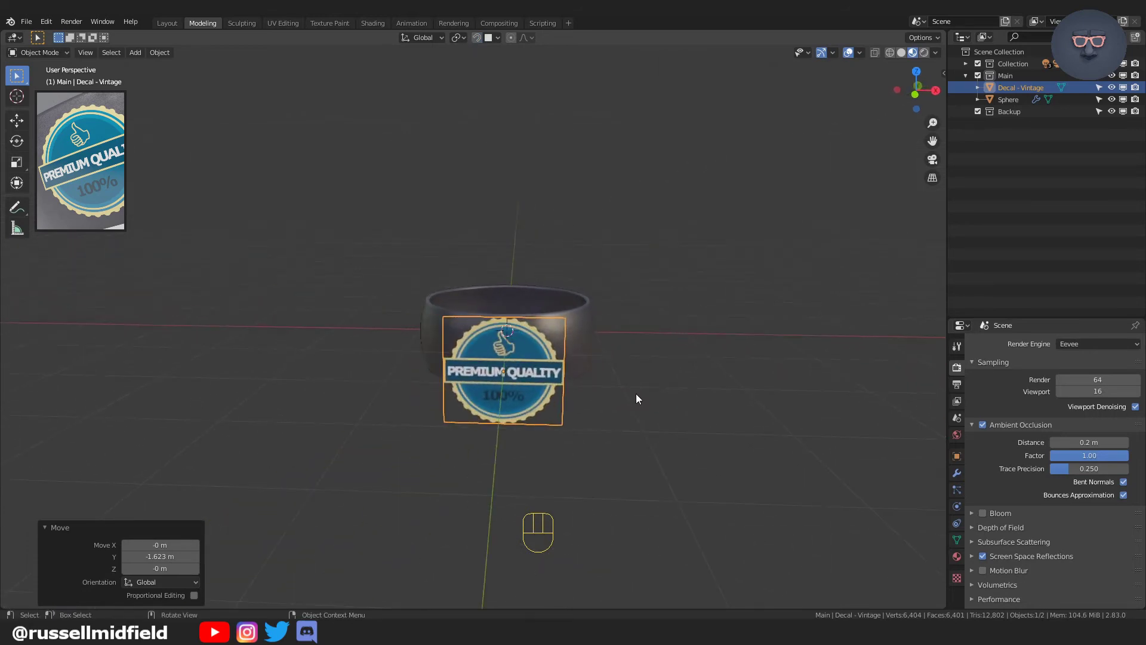
key(KP_1)
scroll(626, 381, up, 3)
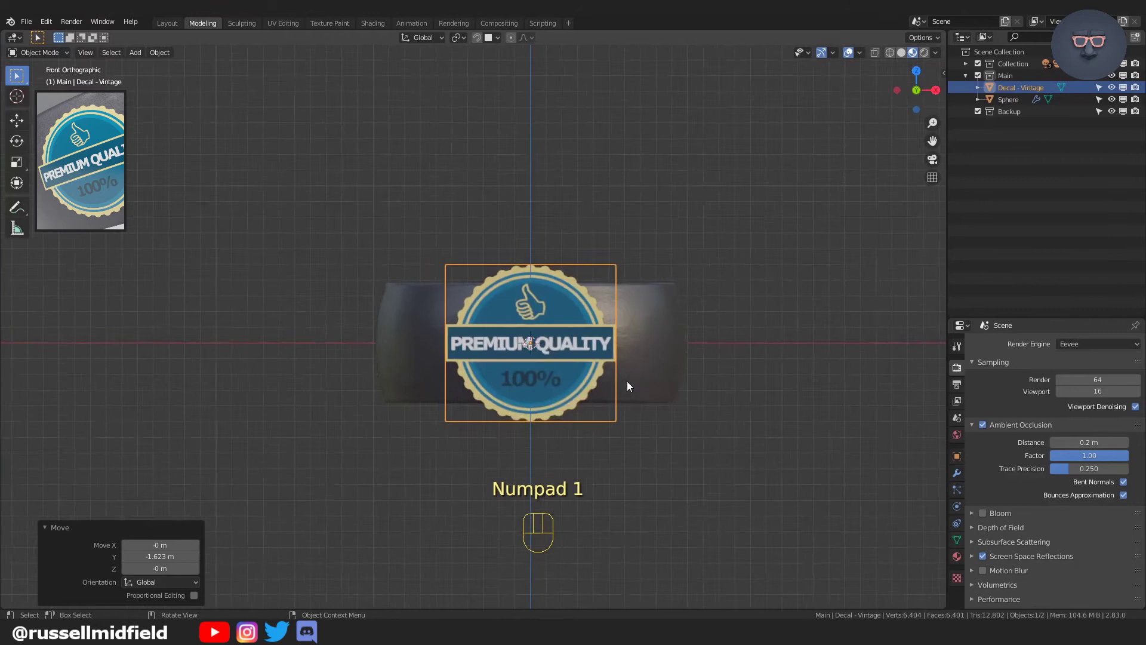
key(s)
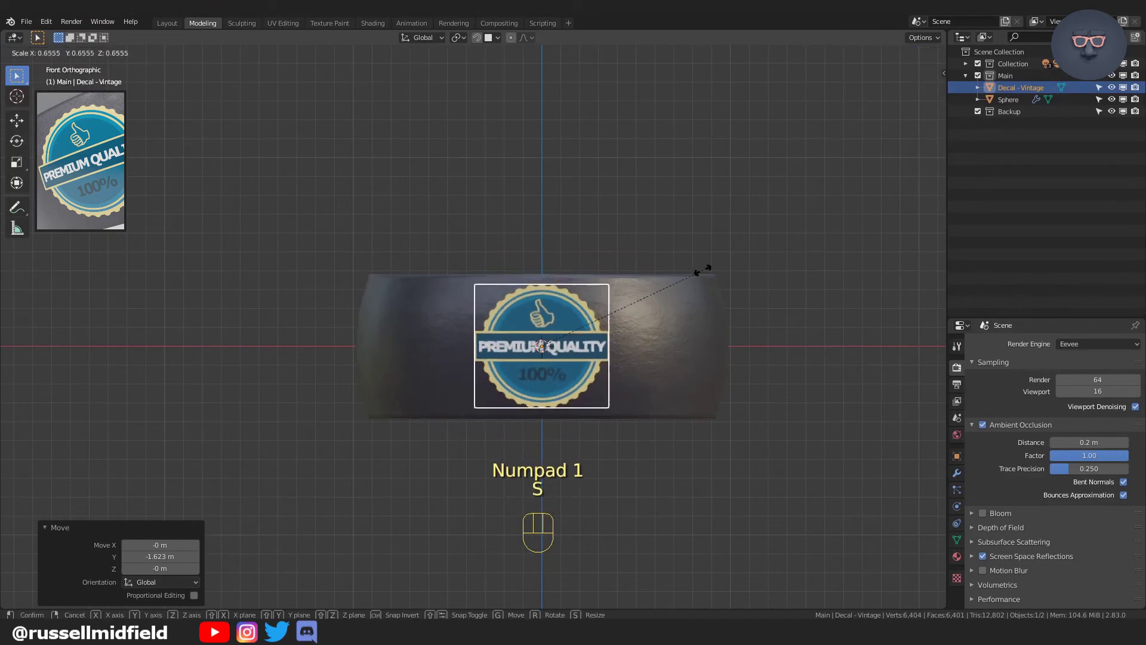
click(691, 279)
key(s)
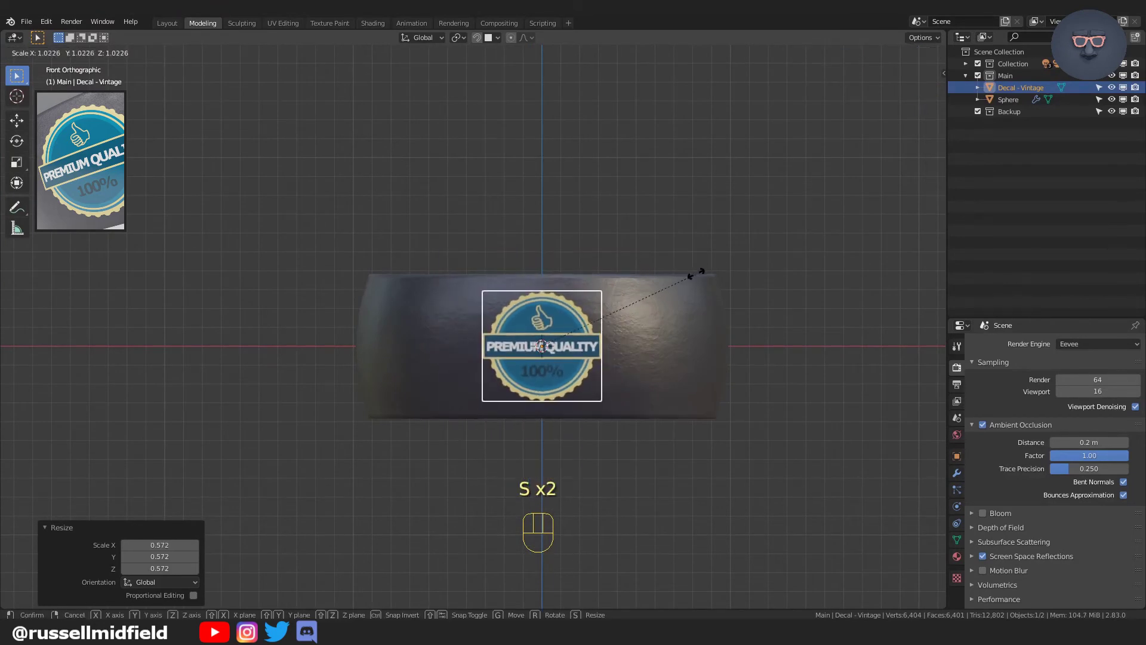
click(711, 267)
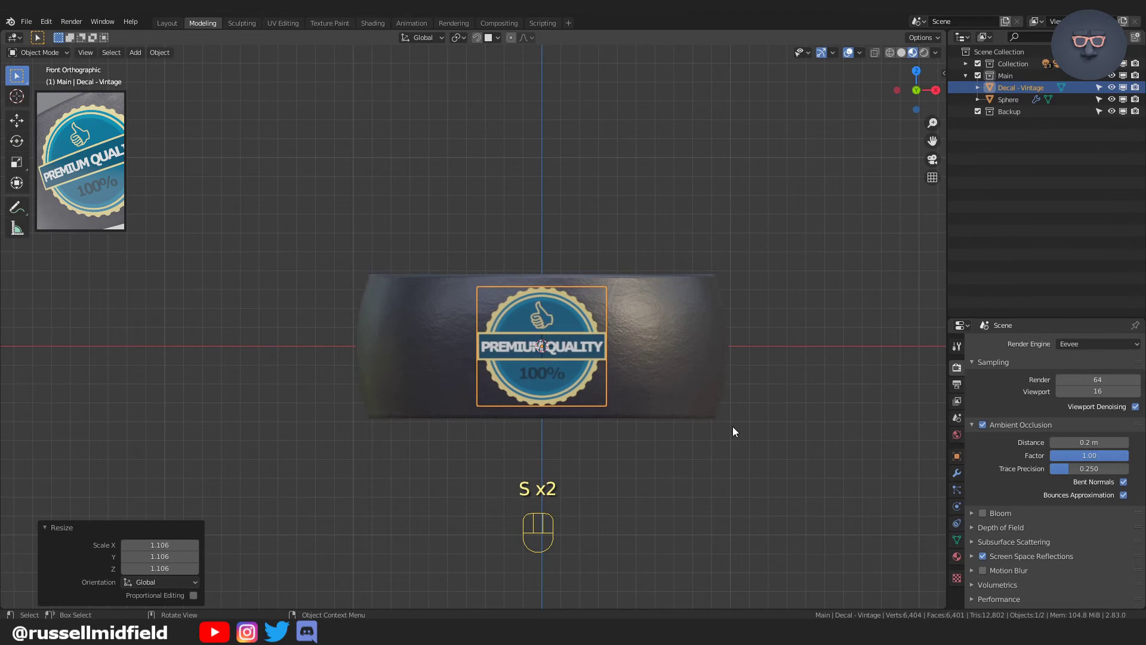
mouse_move(732, 426)
middle_down()
mouse_move(651, 437)
mouse_move(715, 410)
middle_up()
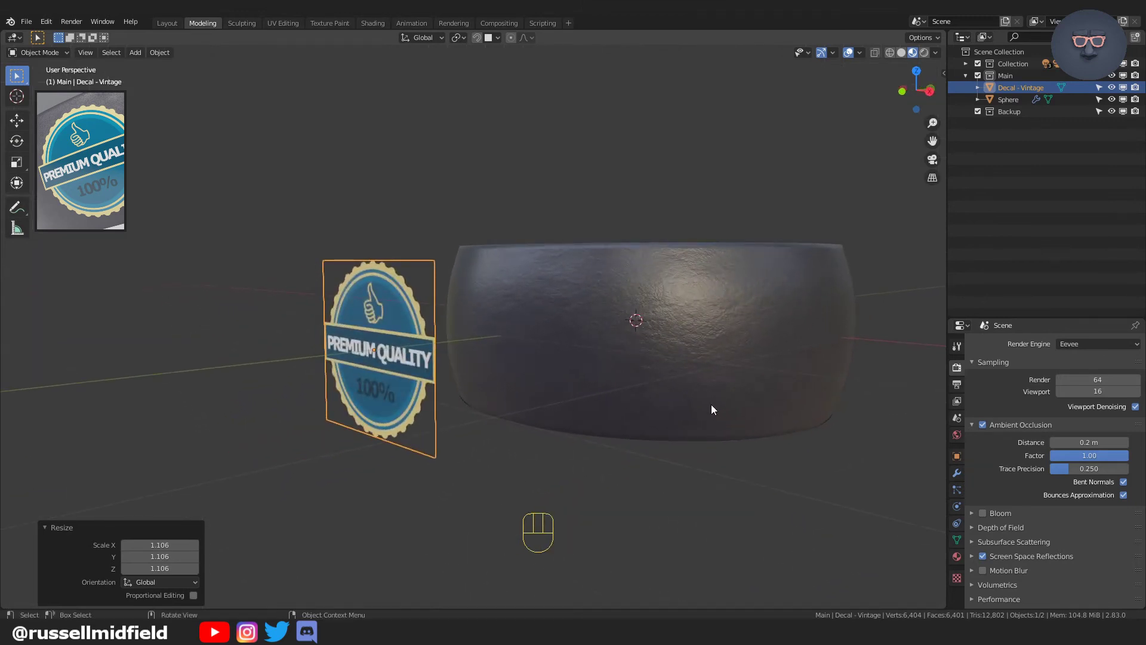
middle_drag(666, 378, 691, 374)
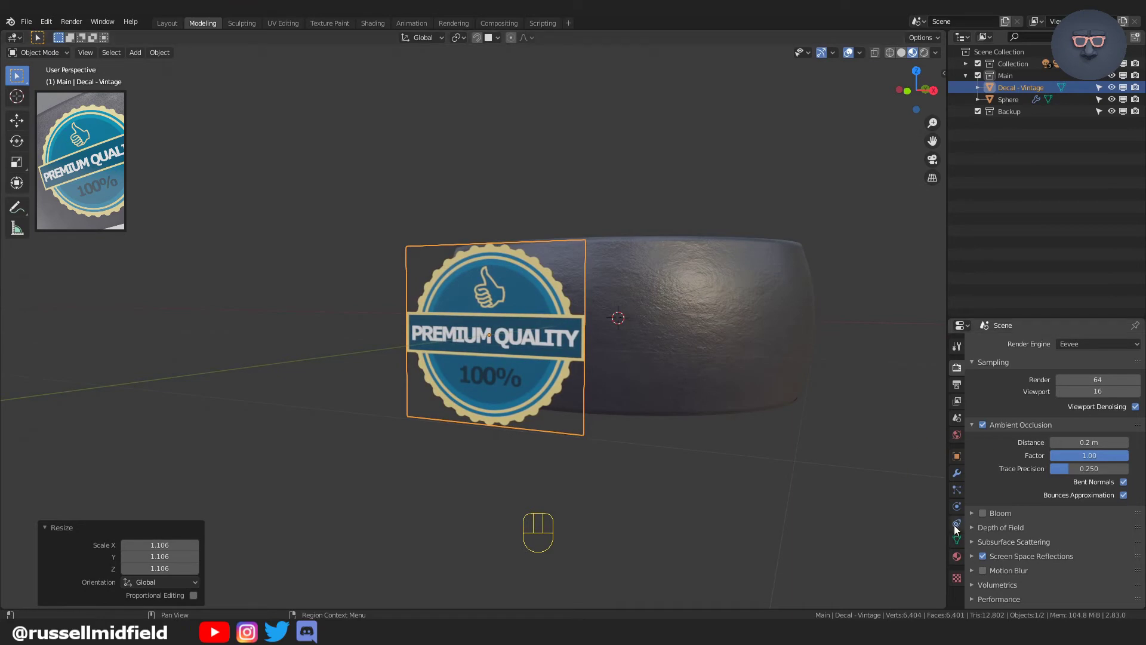
- Add a Shrinkwrap modifier to the decal with the Sphere ring picked as its target
click(955, 474)
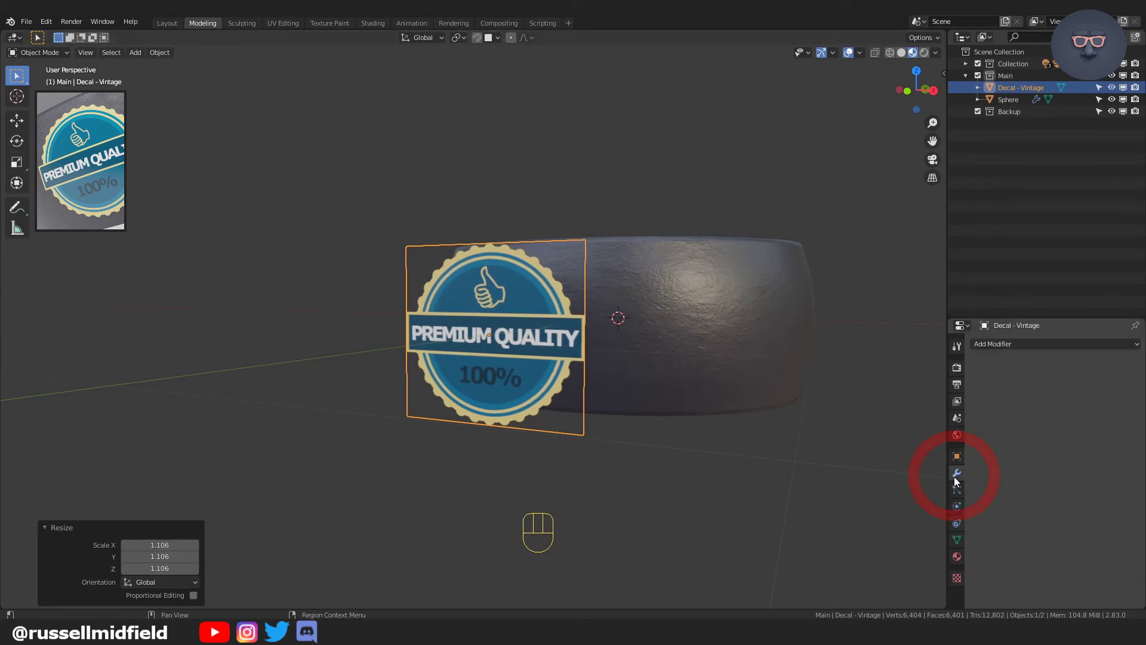
click(1000, 348)
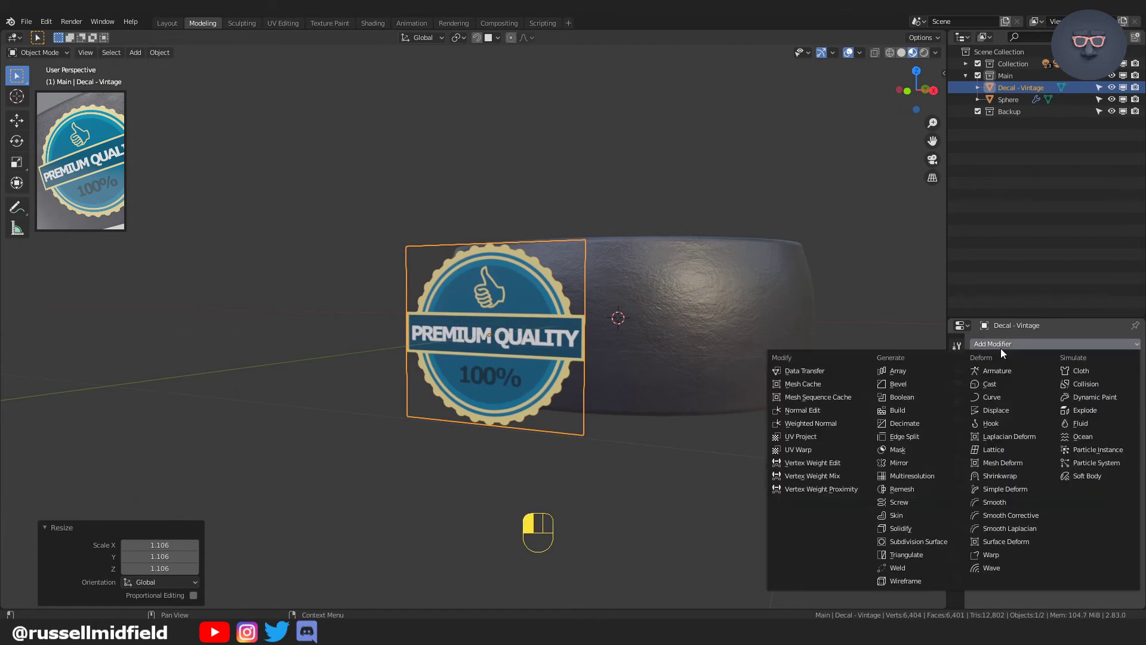
click(1023, 476)
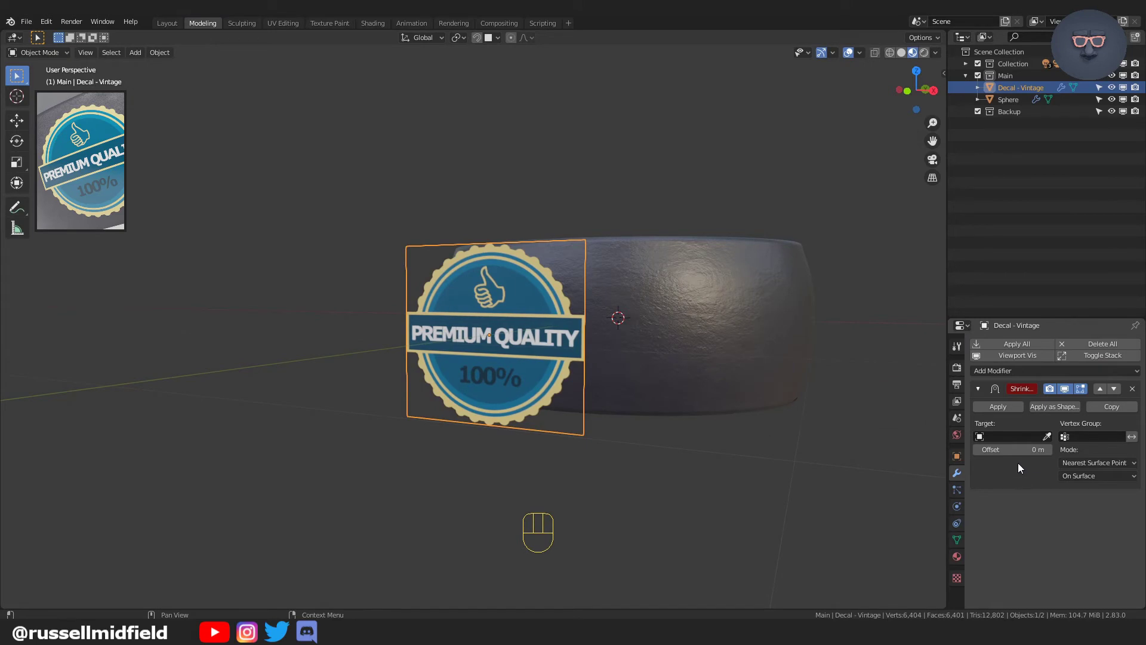
click(977, 438)
click(1047, 437)
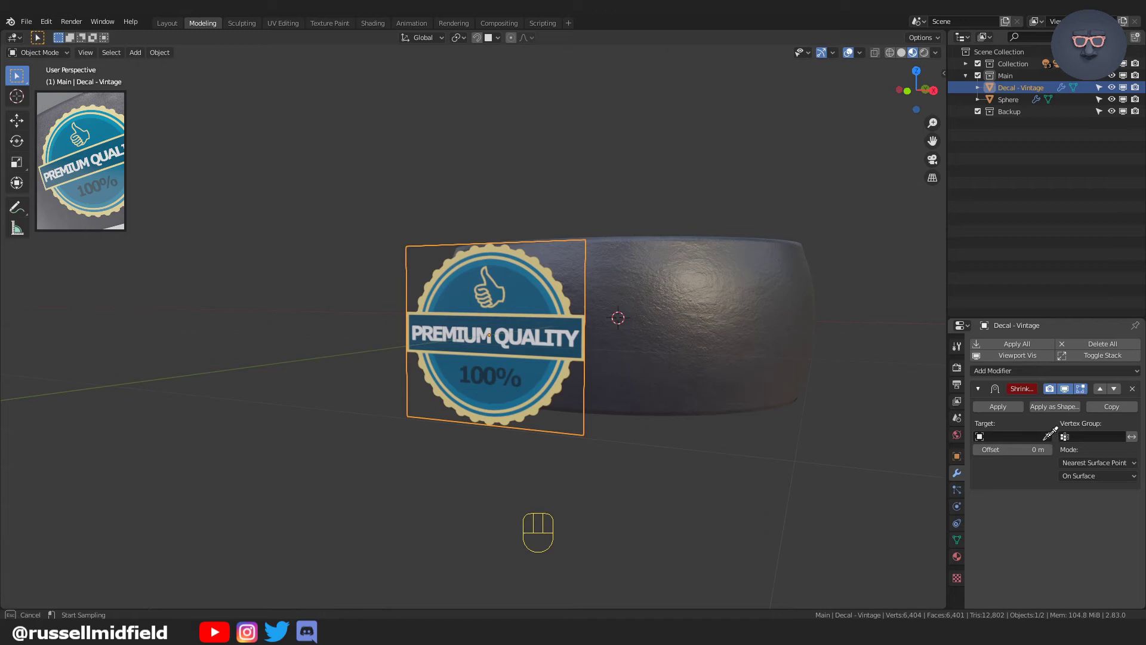
click(682, 316)
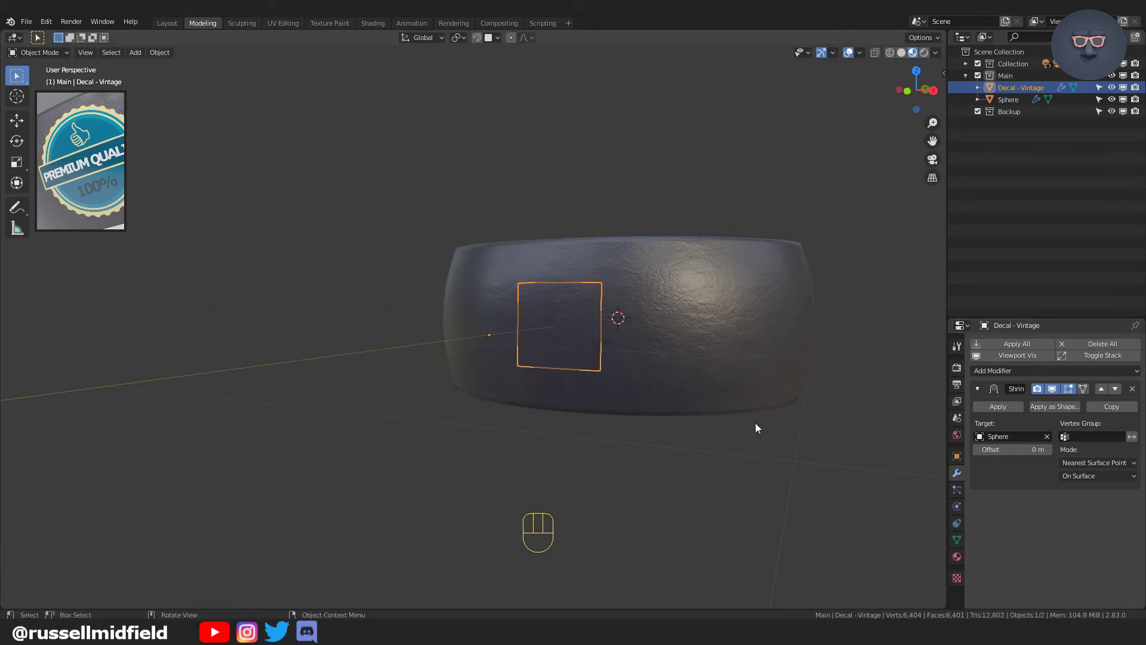
middle_drag(755, 425, 719, 424)
scroll(654, 415, up, 3)
middle_drag(653, 401, 657, 389)
- In Edit Mode, shift the decal plane's mesh along Y toward the ring until it meets the surface
key(Tab)
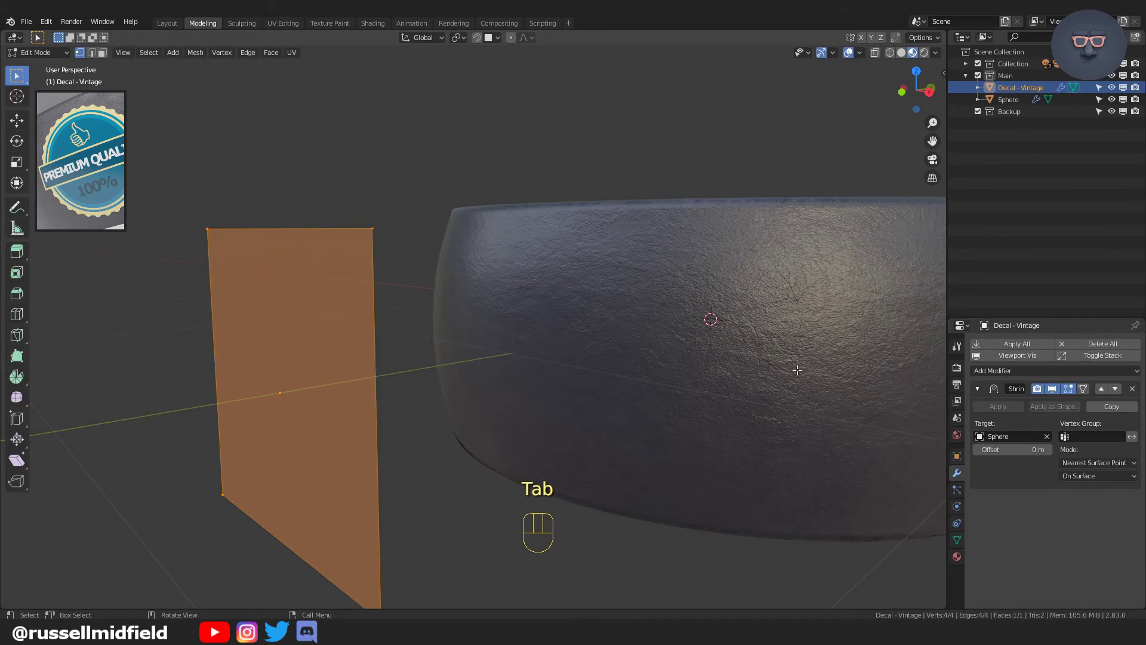
middle_drag(797, 371, 765, 370)
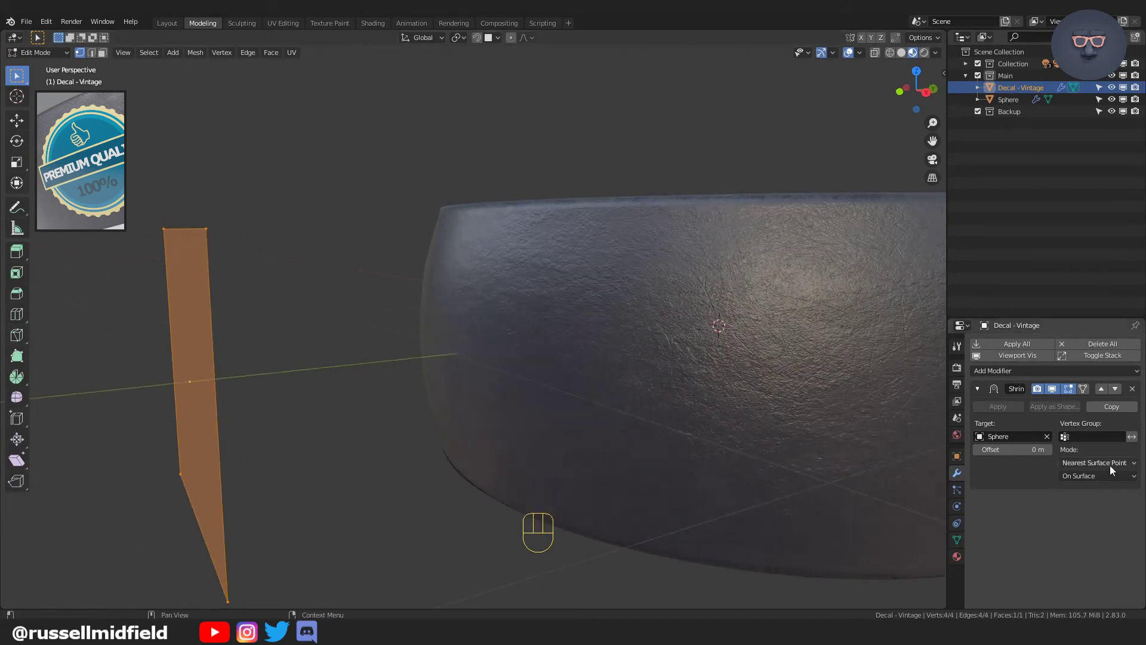
key(Tab)
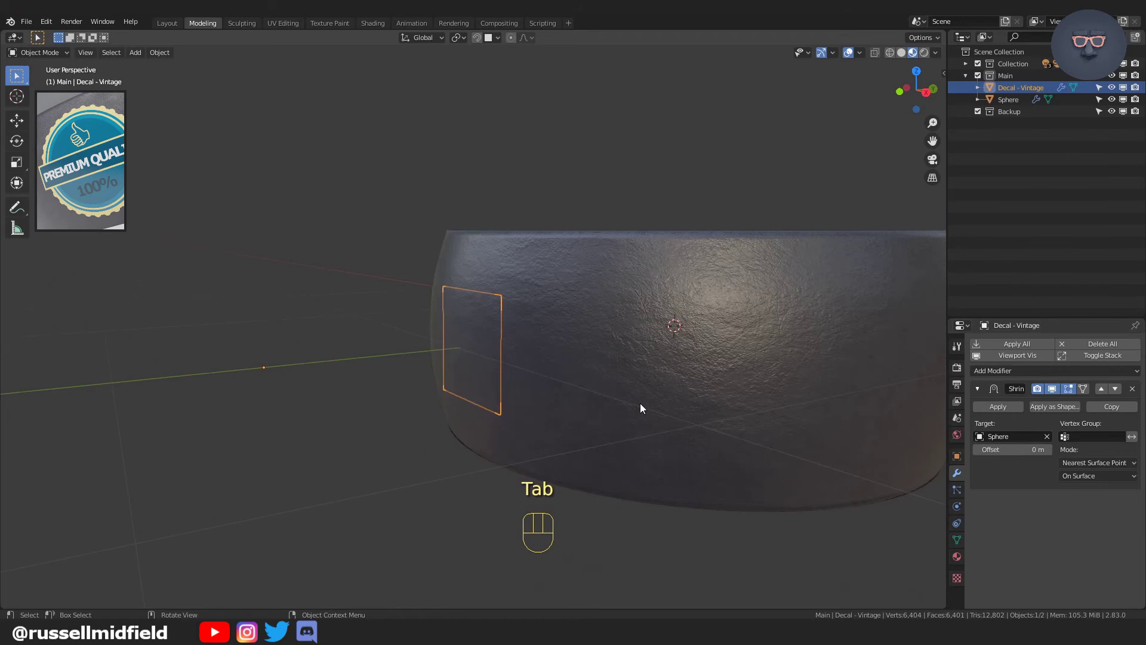
key(Tab)
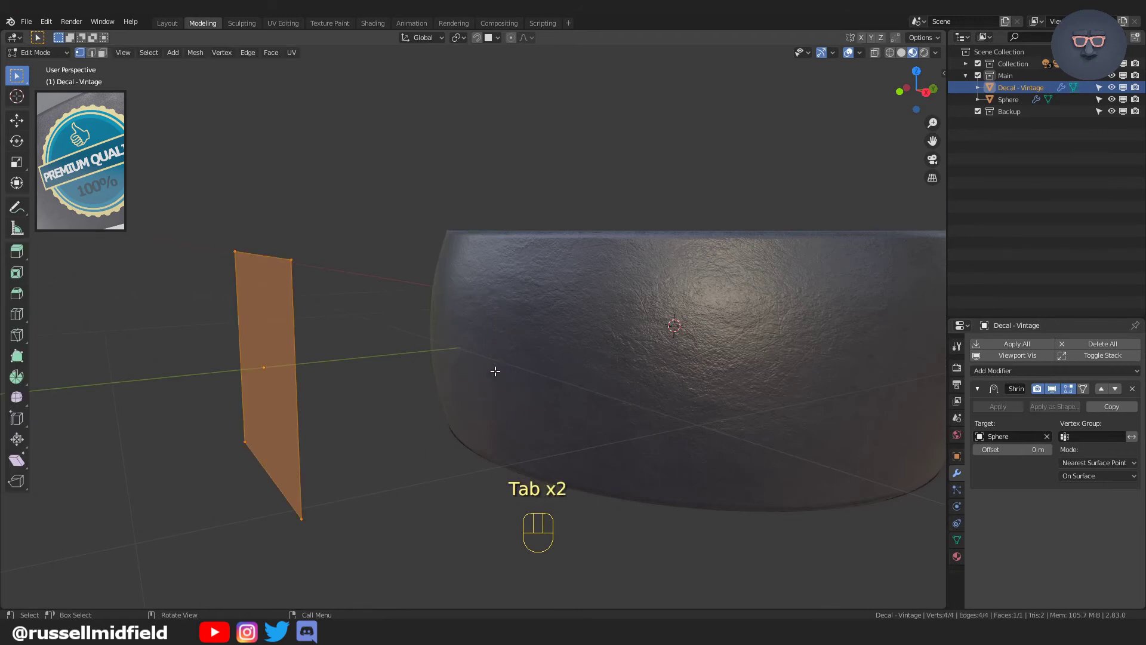
key(g)
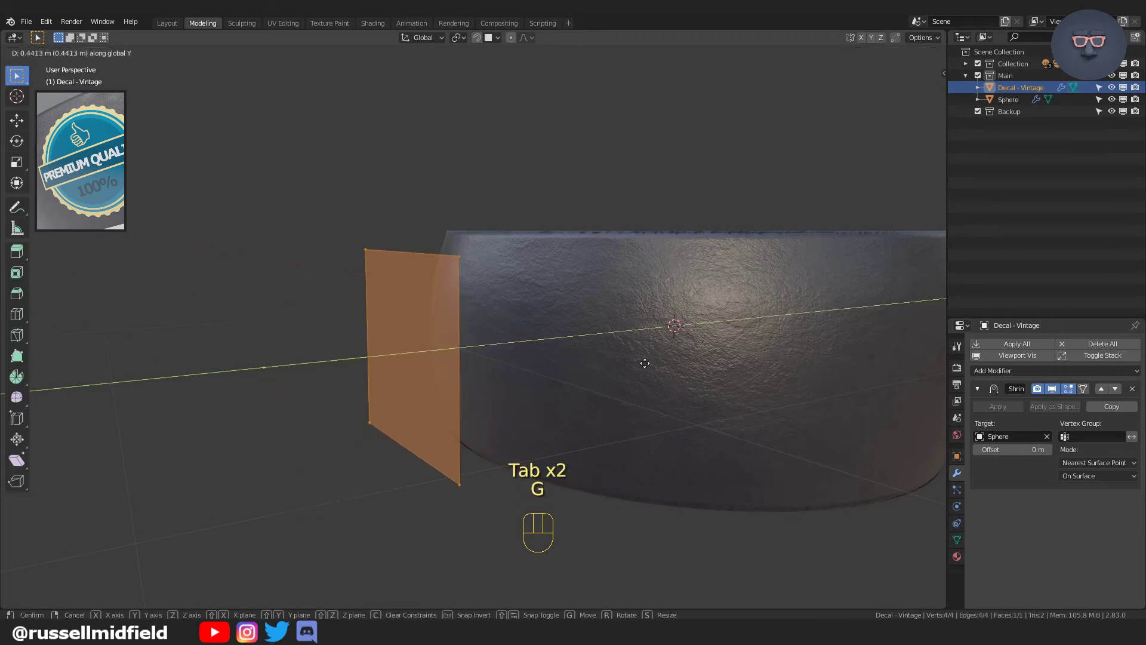
click(680, 358)
key(Tab)
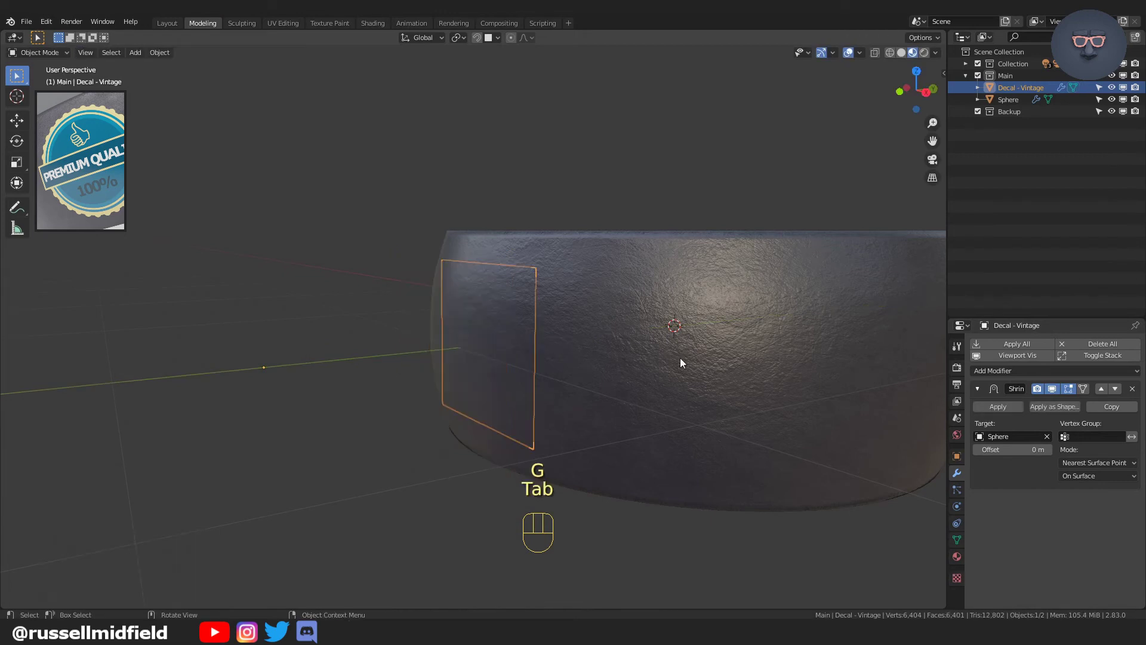
mouse_move(641, 367)
middle_down()
mouse_move(700, 371)
mouse_move(622, 372)
middle_up()
key(Tab)
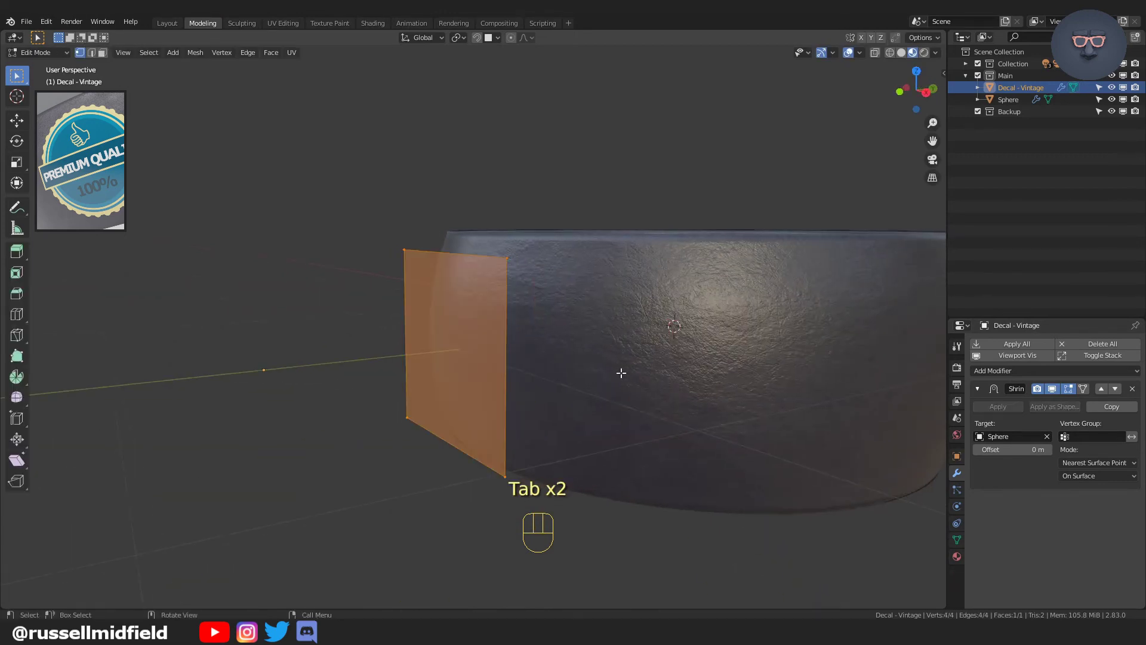
middle_drag(622, 372, 644, 371)
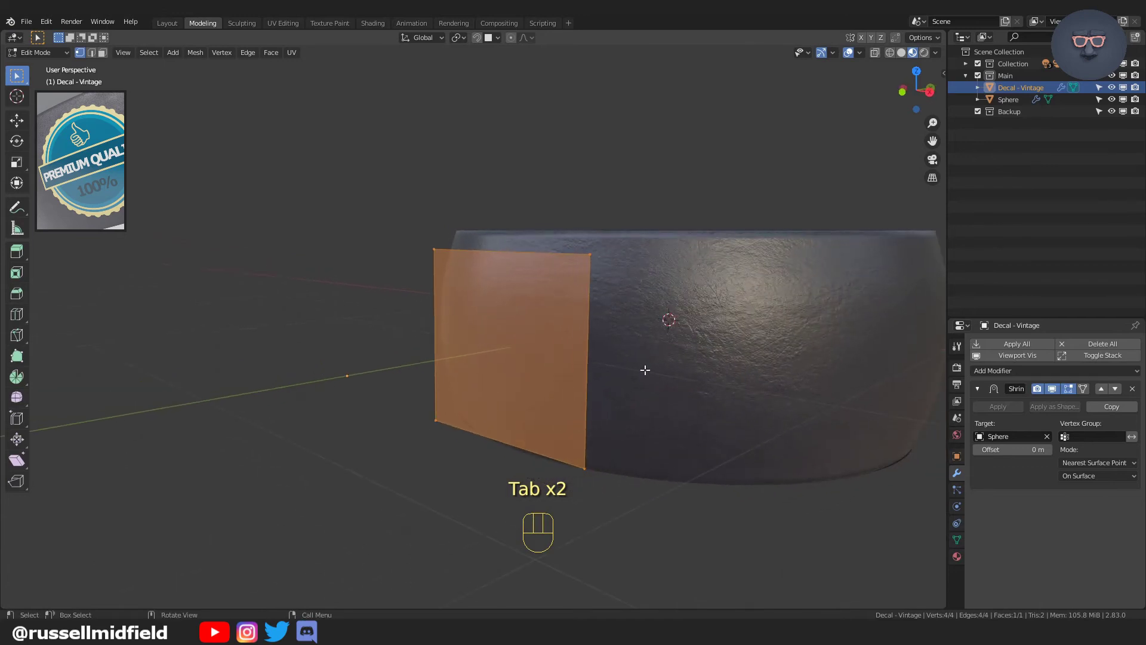
- Subdivide the decal plane with 10 cuts, then return to Object Mode to inspect the wrap
right_click(540, 346)
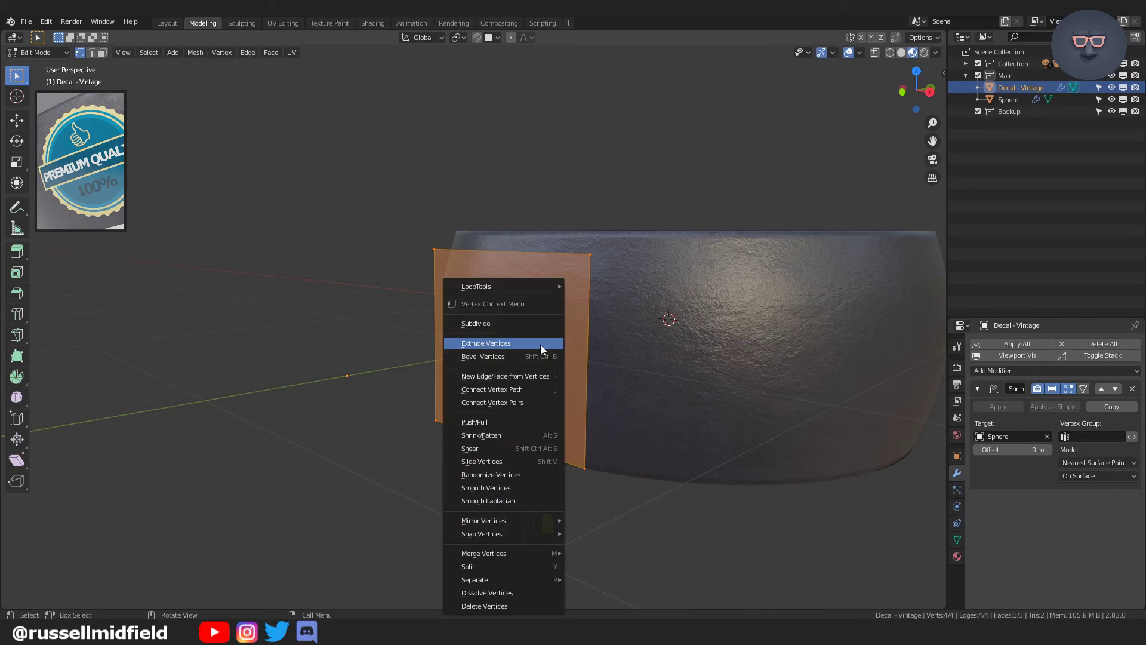
click(521, 323)
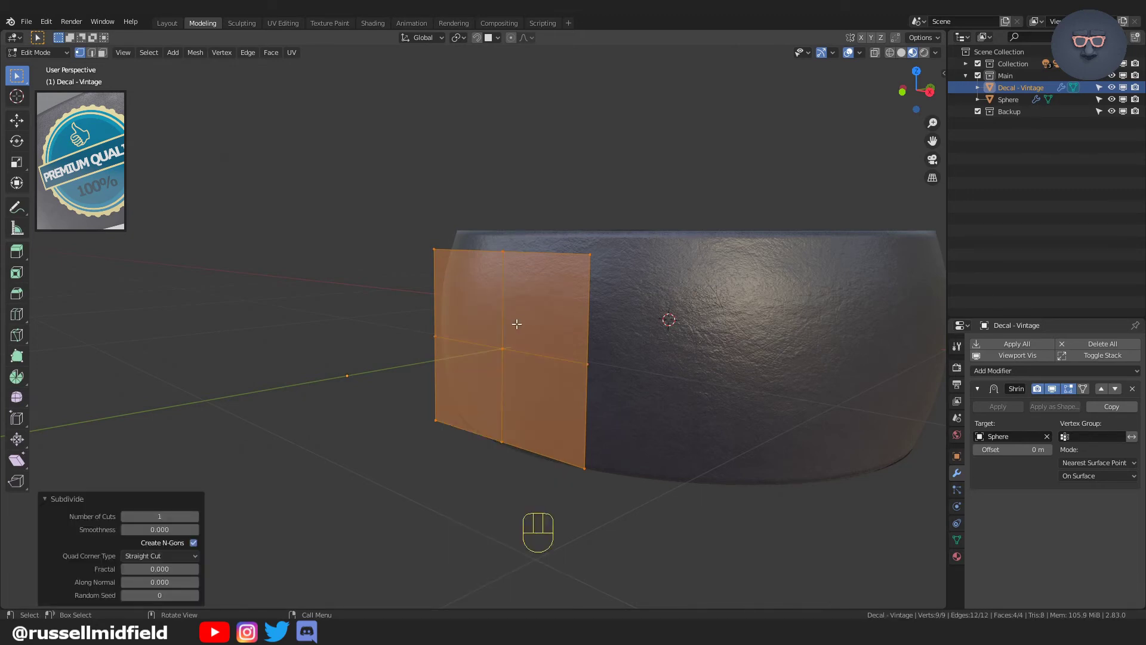
click(195, 516)
click(196, 516)
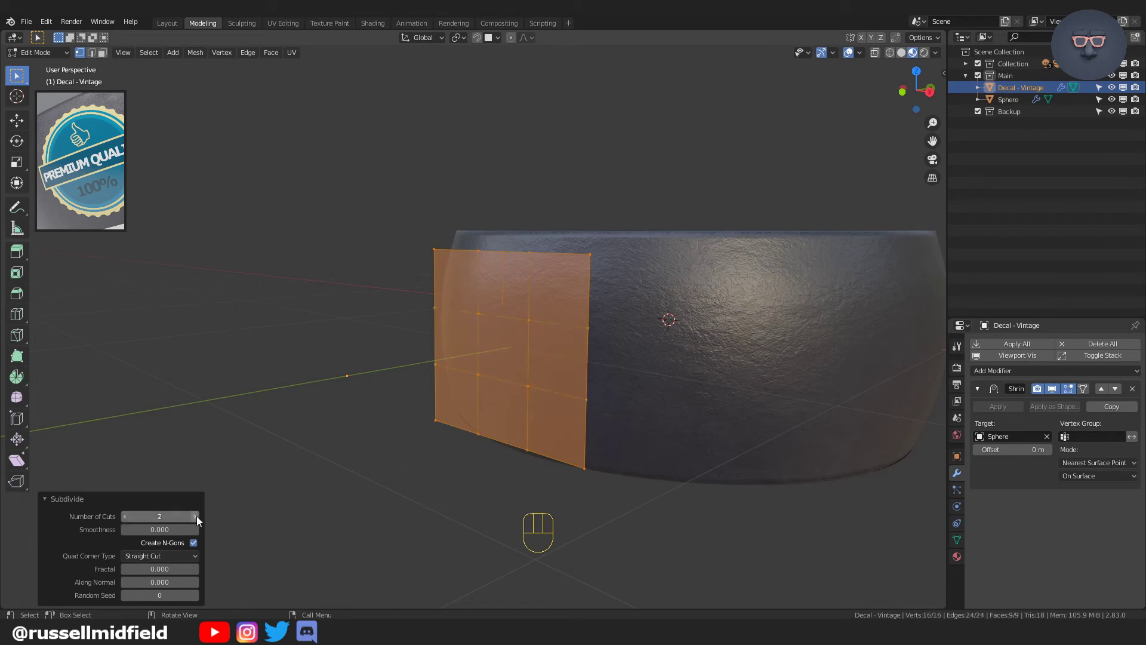
click(195, 516)
click(195, 516)
click(196, 516)
click(196, 516)
click(196, 516)
click(196, 516)
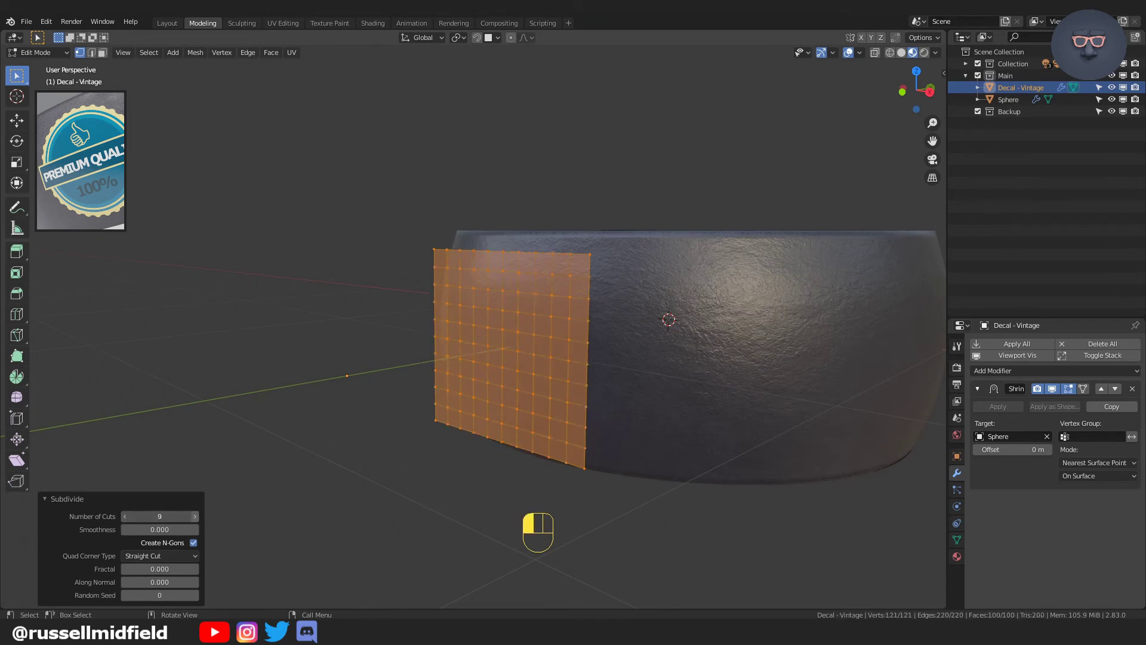
click(196, 516)
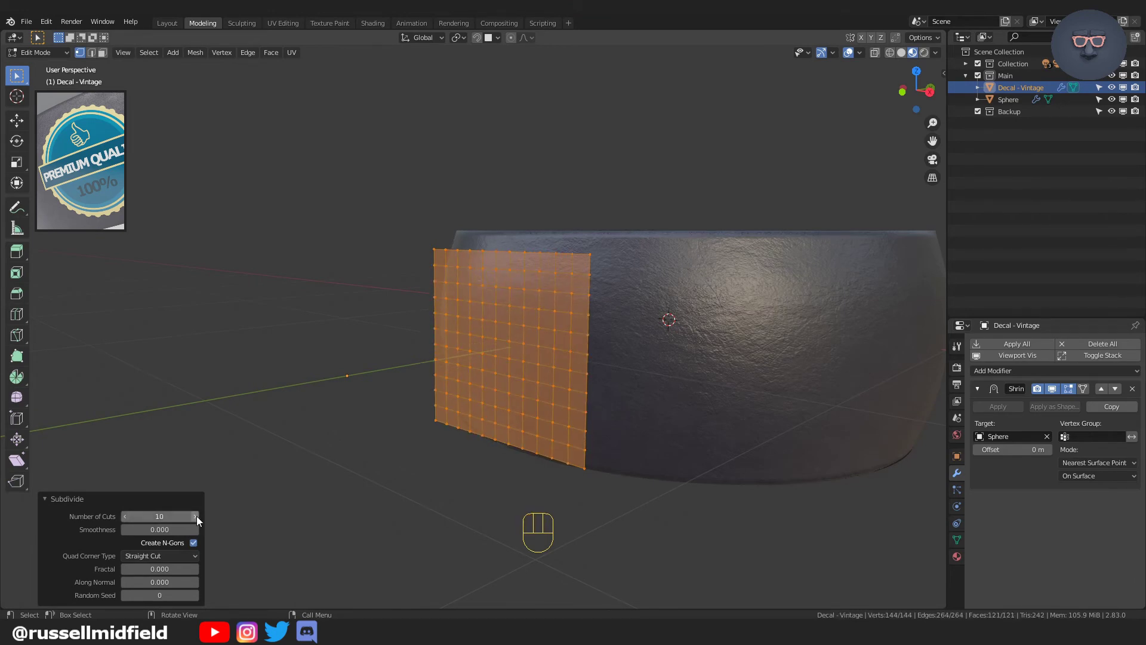
key(Return)
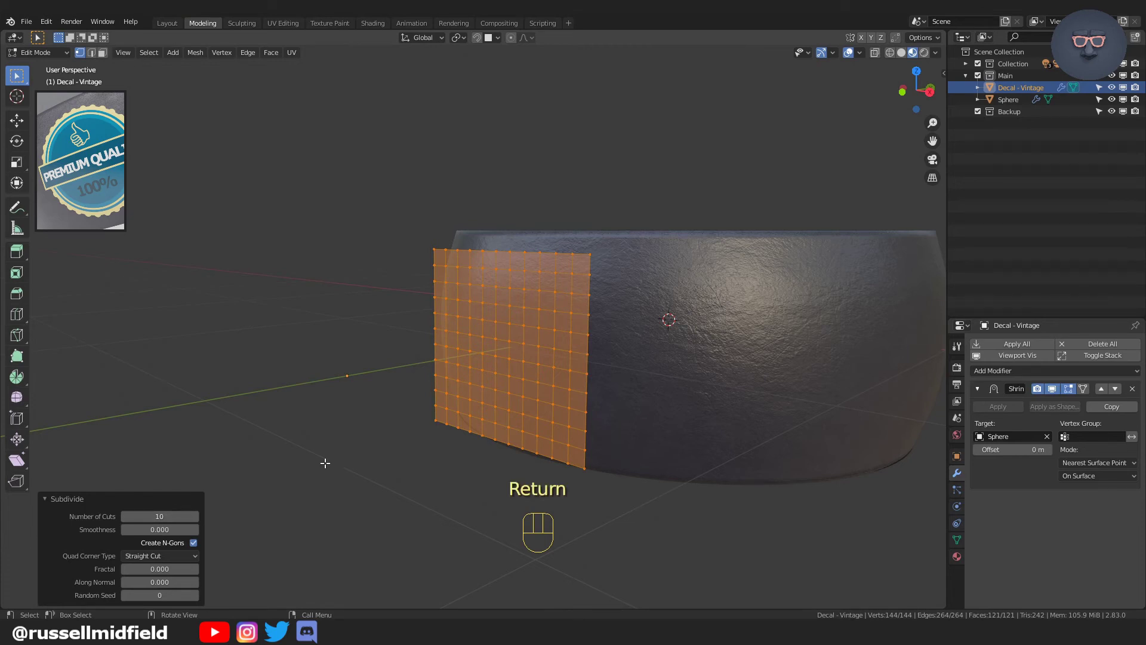
key(Tab)
middle_drag(324, 464, 522, 473)
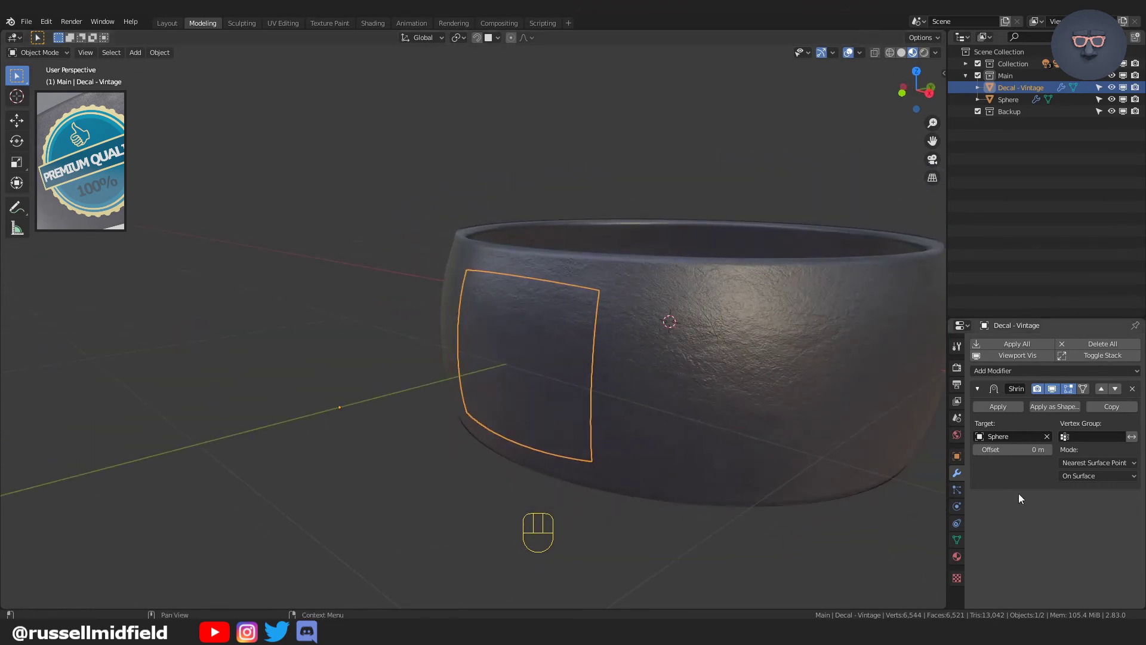
- Set the Shrinkwrap Snap Mode to Outside Surface with a 0.001 m offset
click(1098, 476)
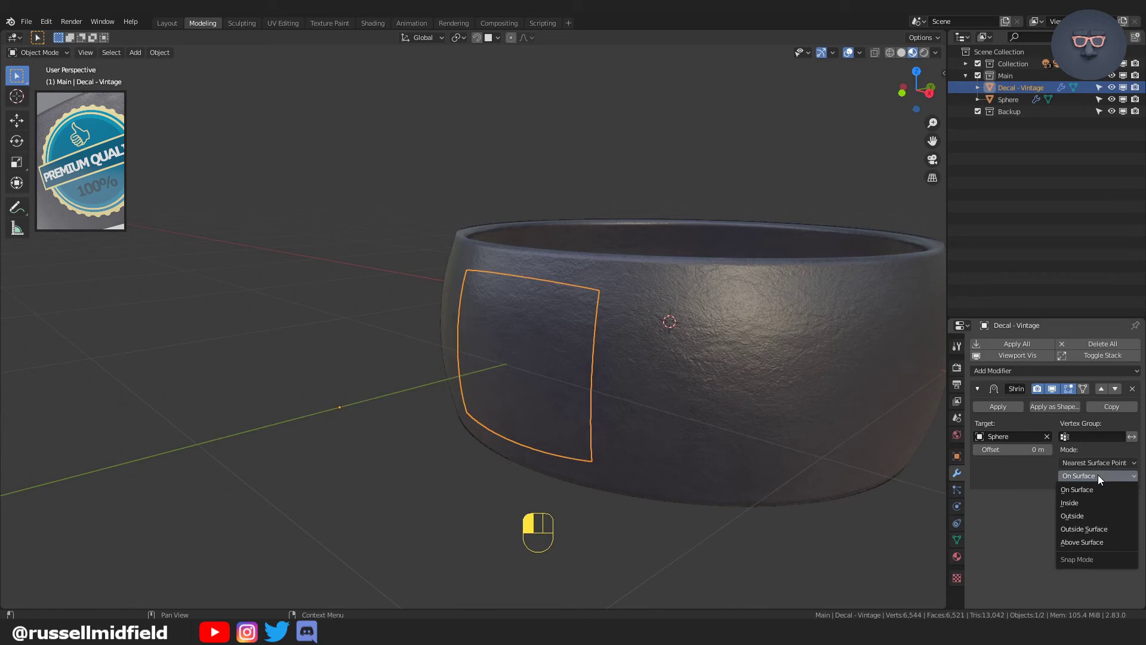
drag(1098, 475, 1104, 528)
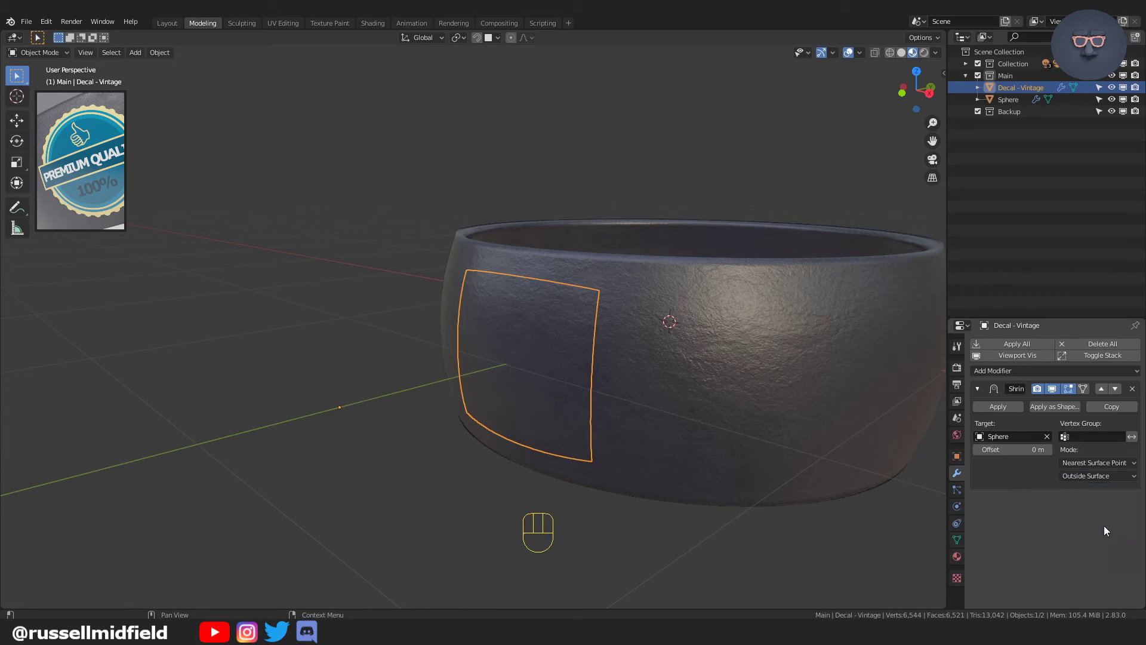
click(1036, 451)
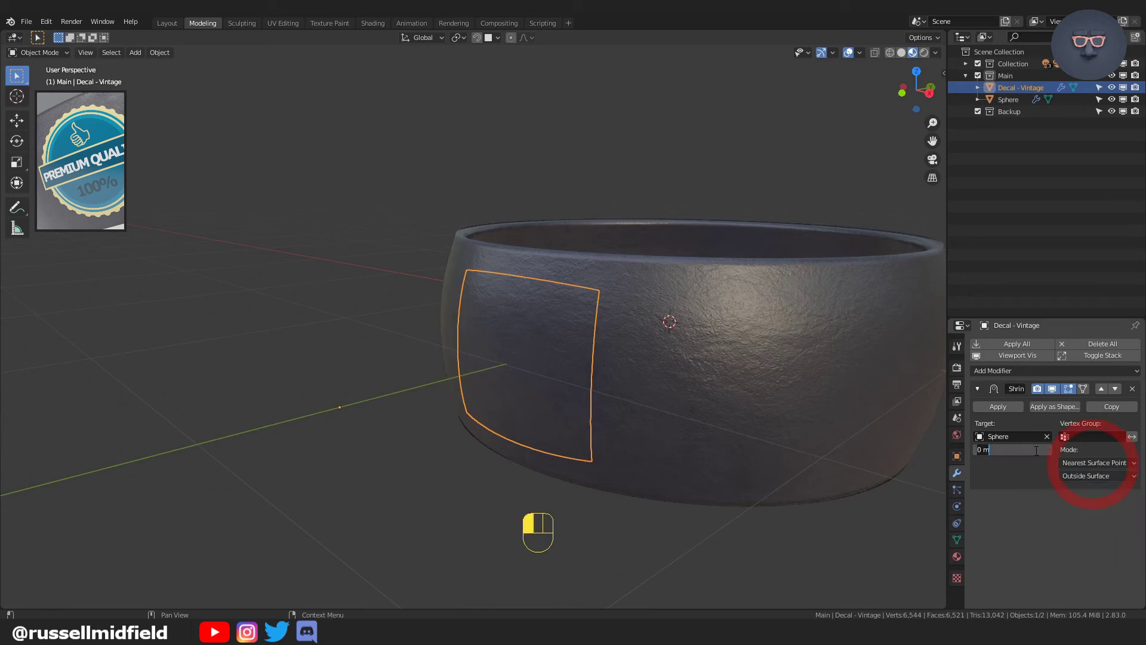
key(BackSpace)
text(0.001)
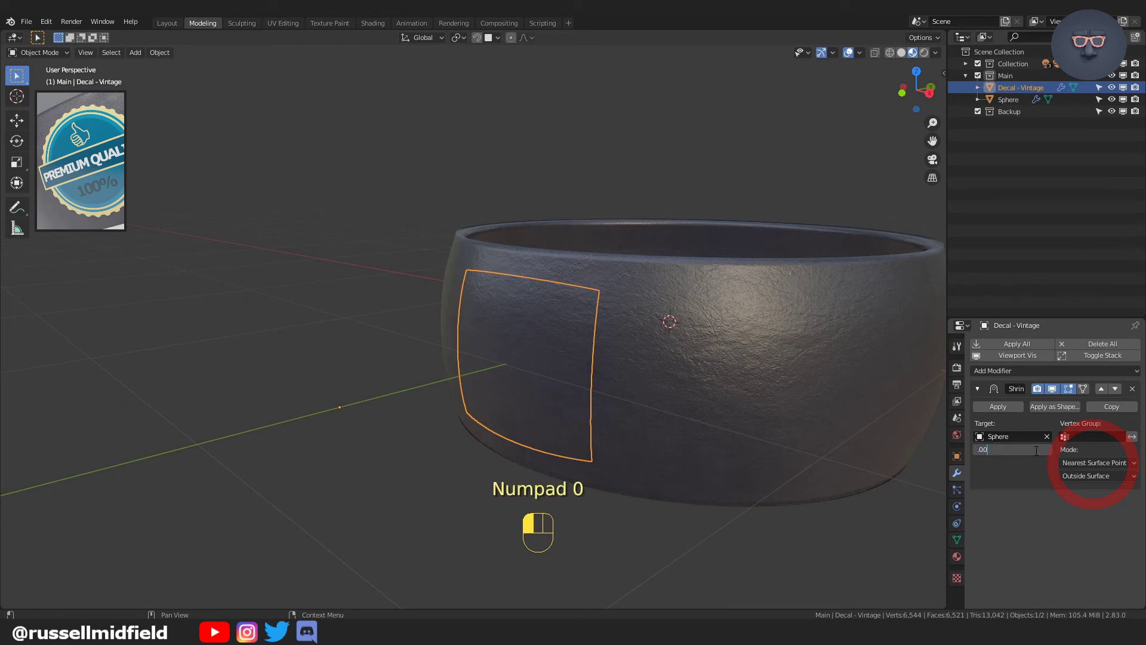
key(Return)
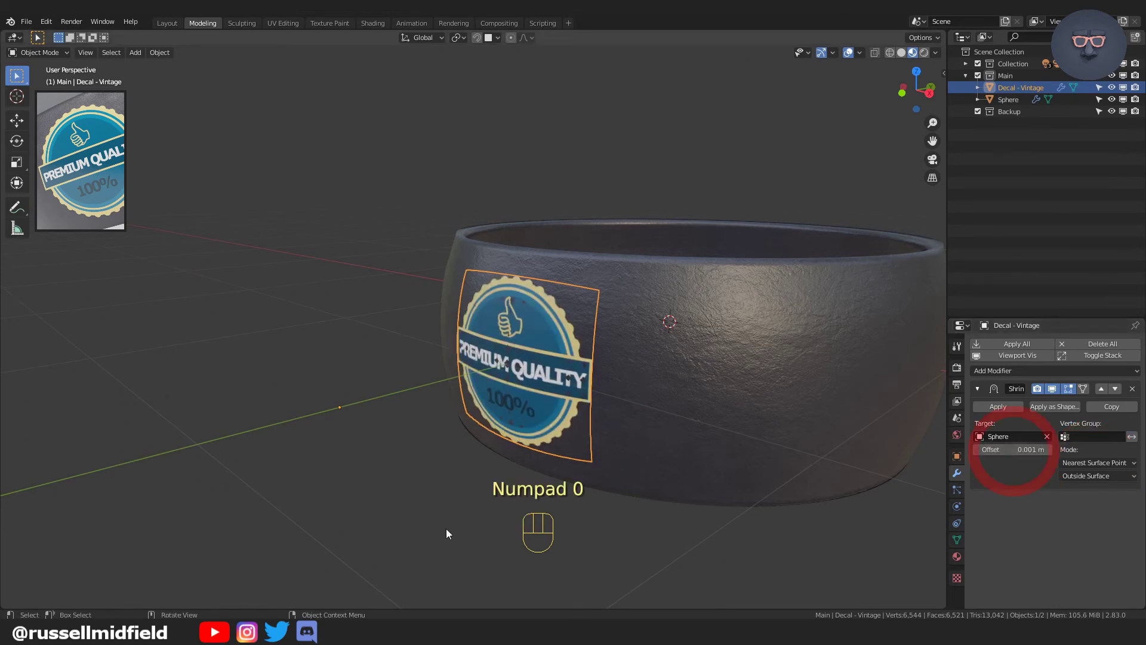
middle_drag(434, 519, 485, 504)
- Subdivide the decal mesh once more in Edit Mode and check the smoother wrap in Object Mode
key(Tab)
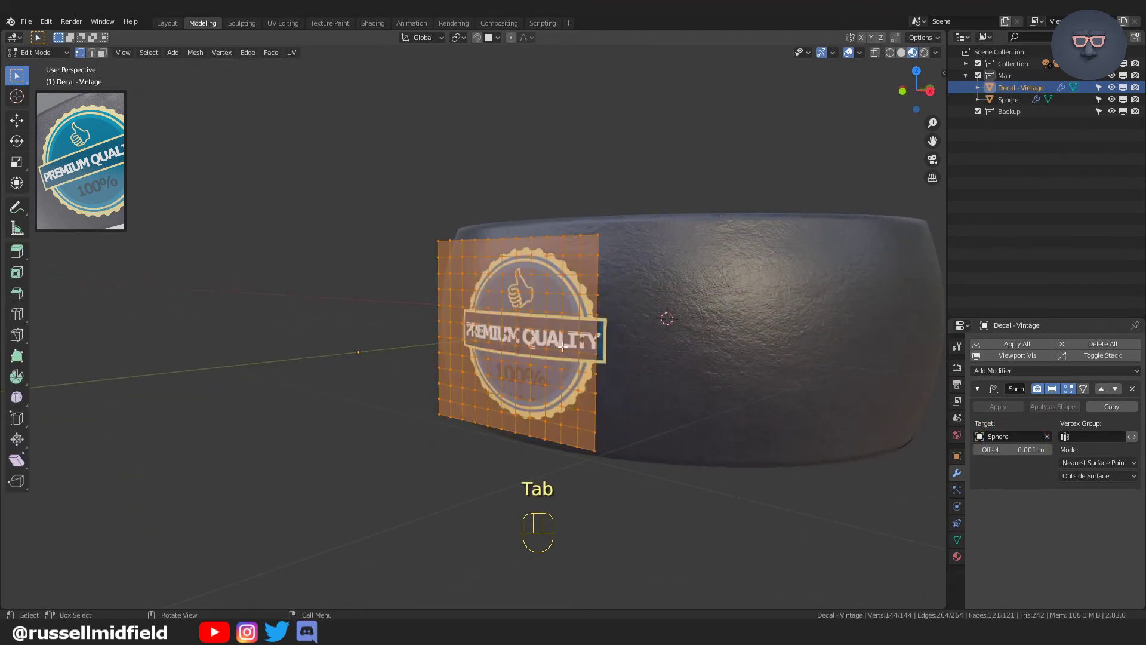
right_click(563, 350)
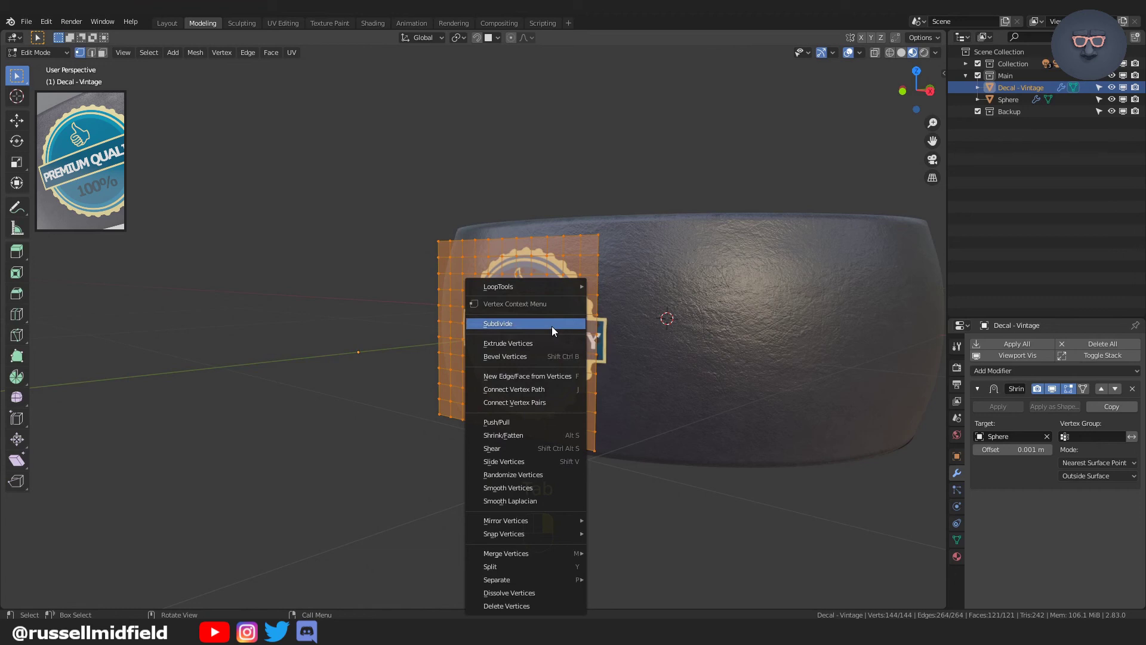
click(552, 326)
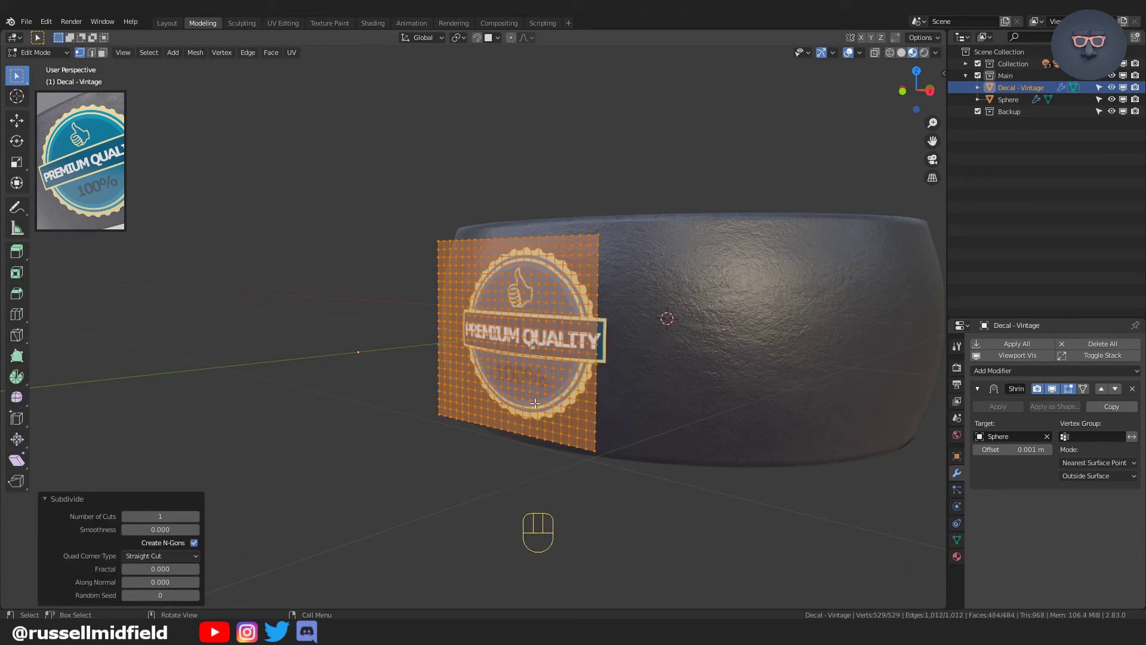
key(Tab)
mouse_move(576, 487)
middle_down()
mouse_move(634, 494)
mouse_move(583, 497)
middle_up()
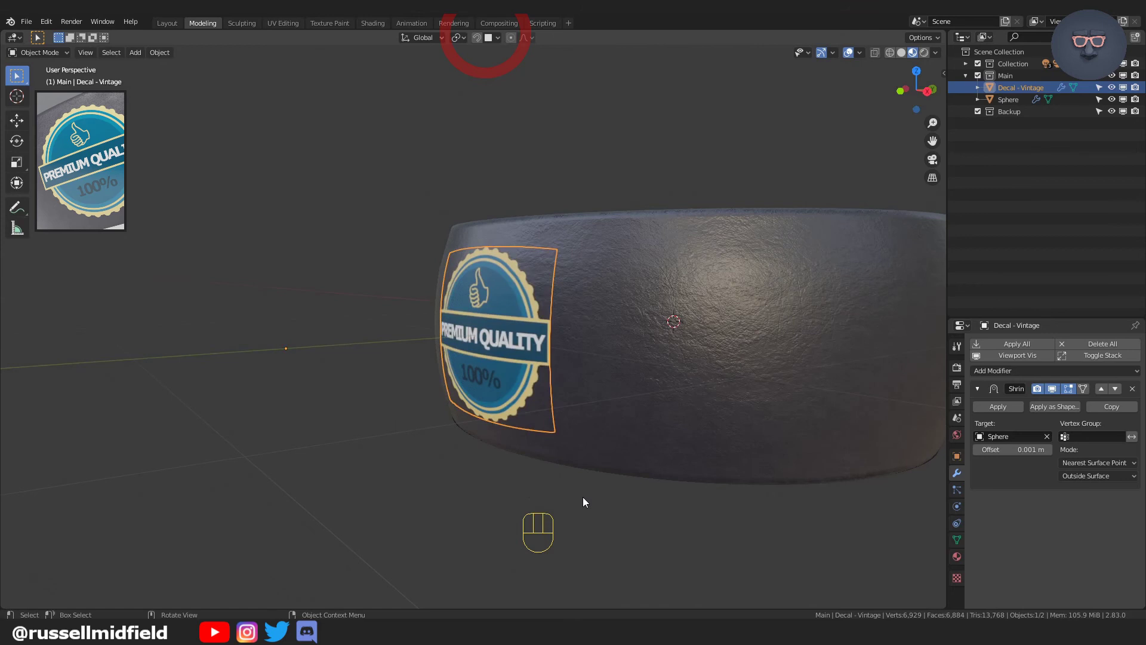
- Turn on snapping to Face with Project Individual Elements
click(476, 41)
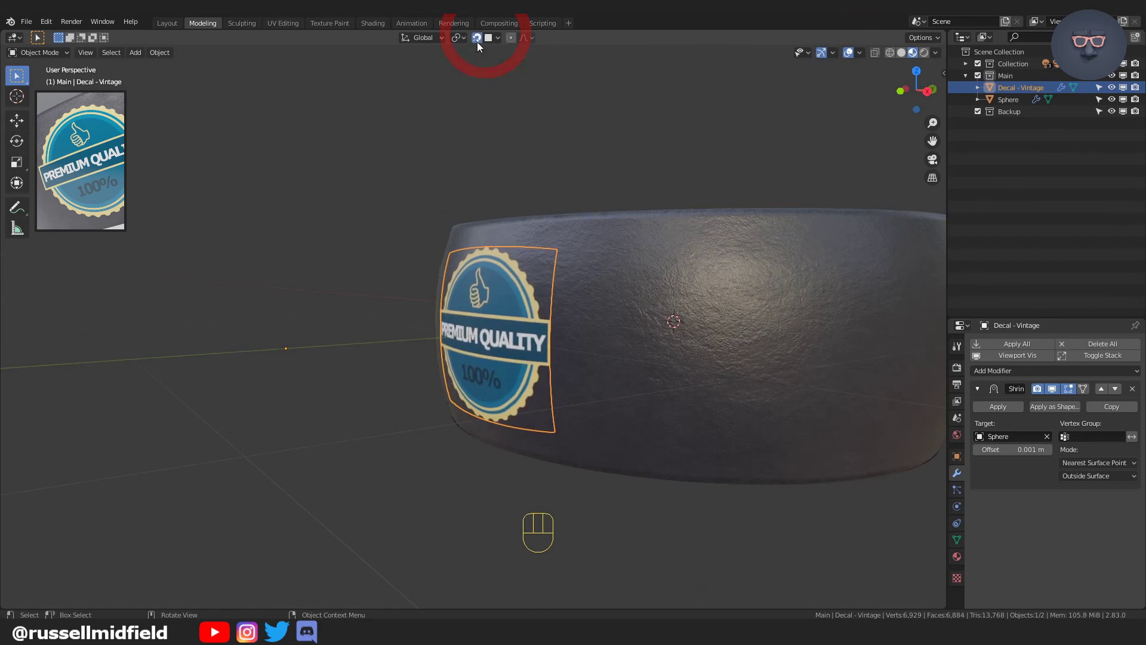
click(496, 40)
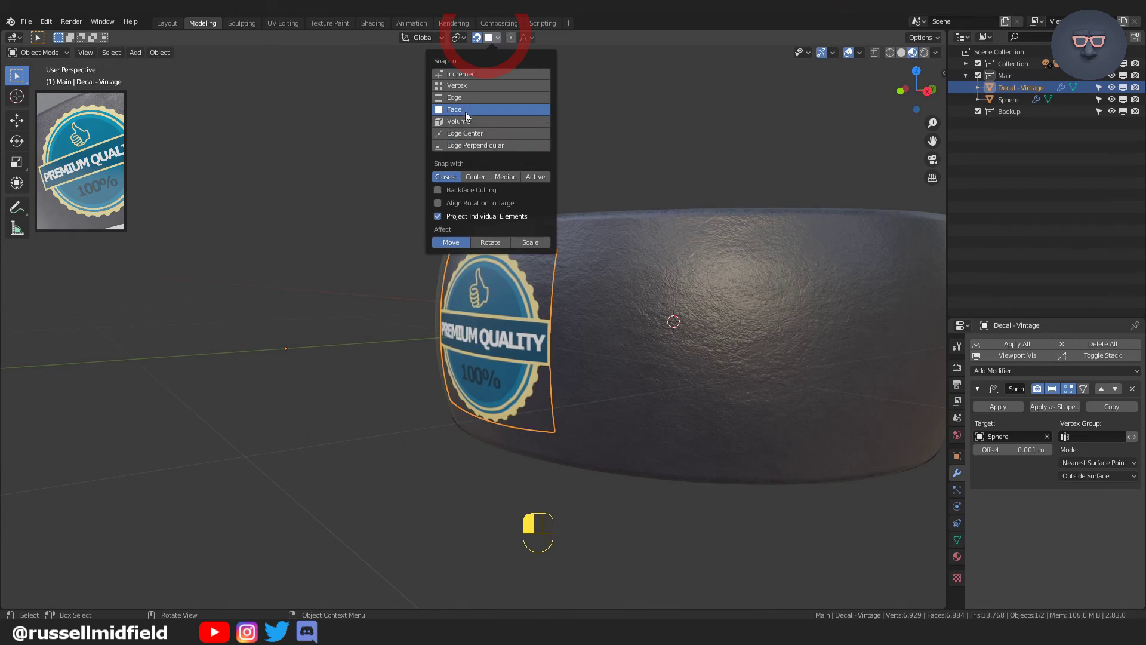
click(436, 217)
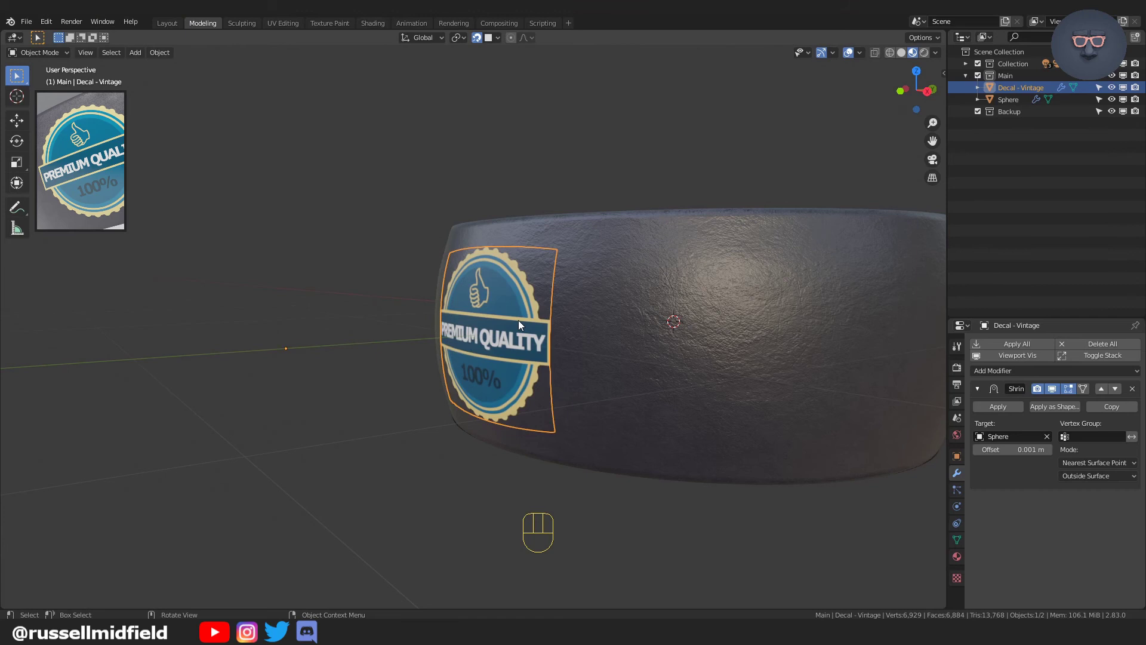
- From front view, move all decal vertices so they project onto the ring, then deselect to inspect
key(KP_1)
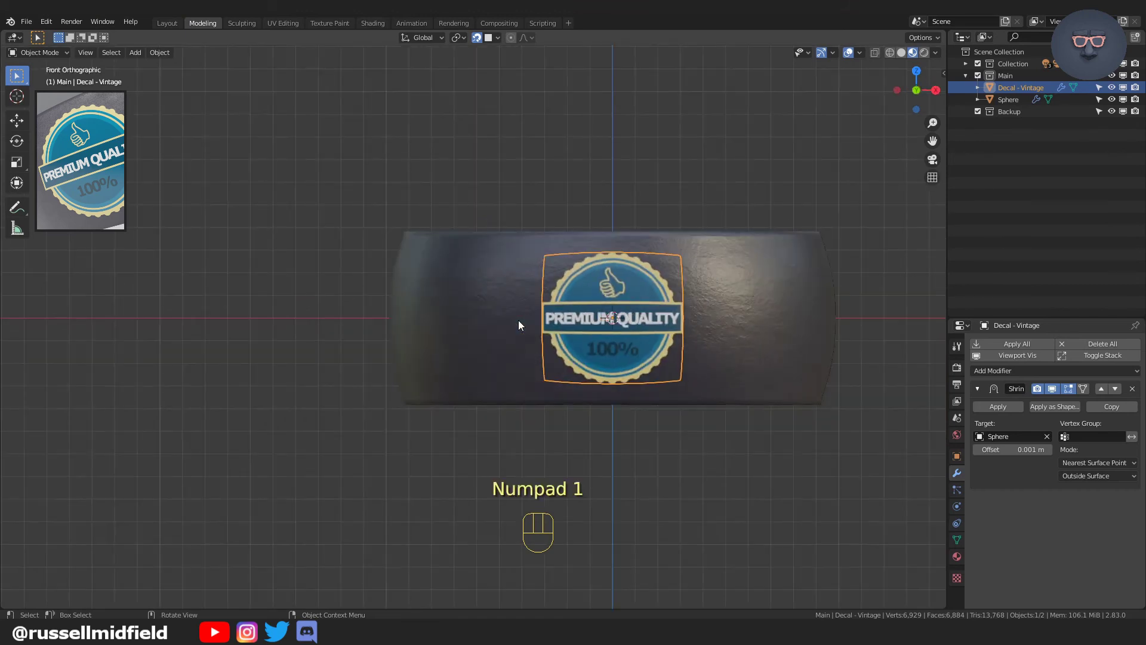
key(Tab)
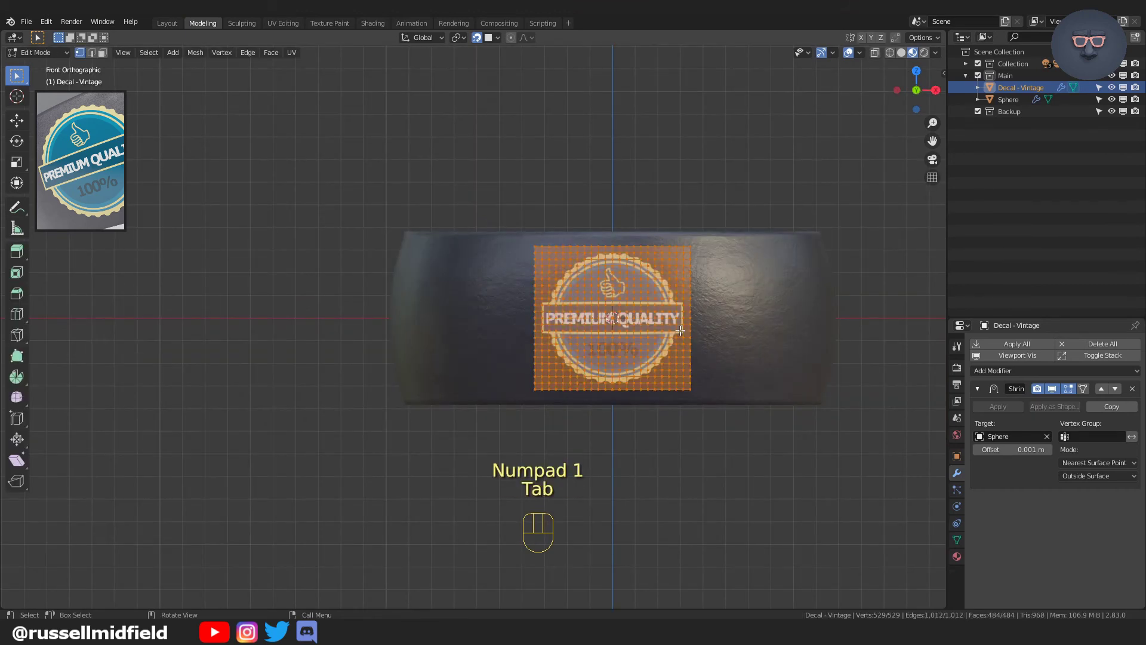
key(g)
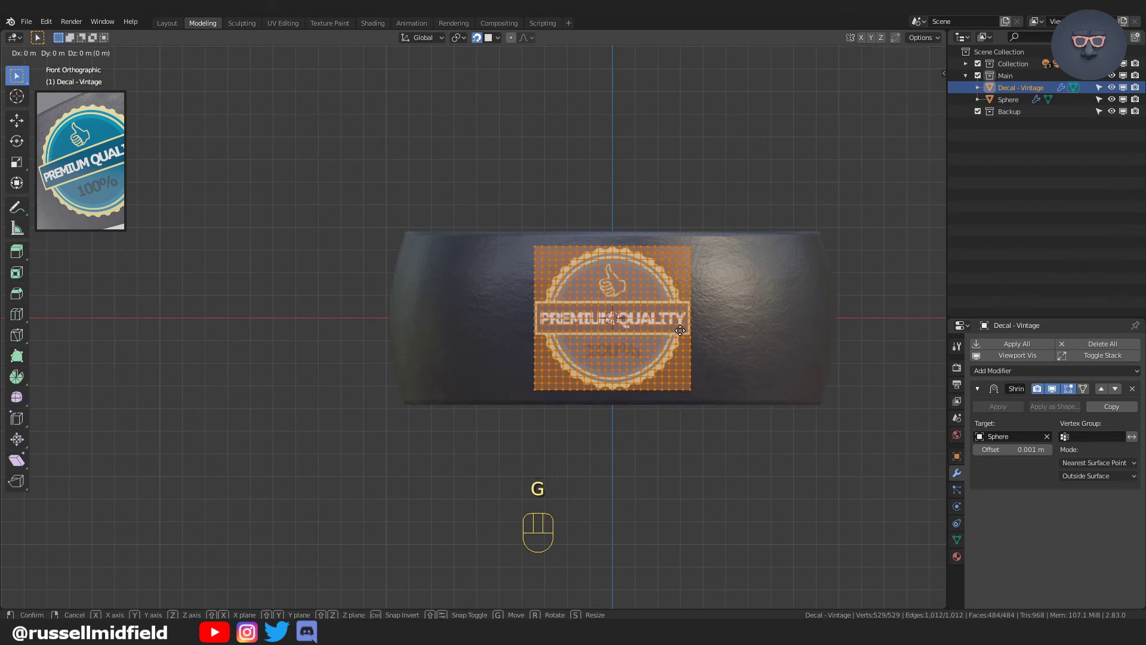
click(680, 331)
middle_drag(732, 493, 677, 499)
key(Tab)
click(665, 500)
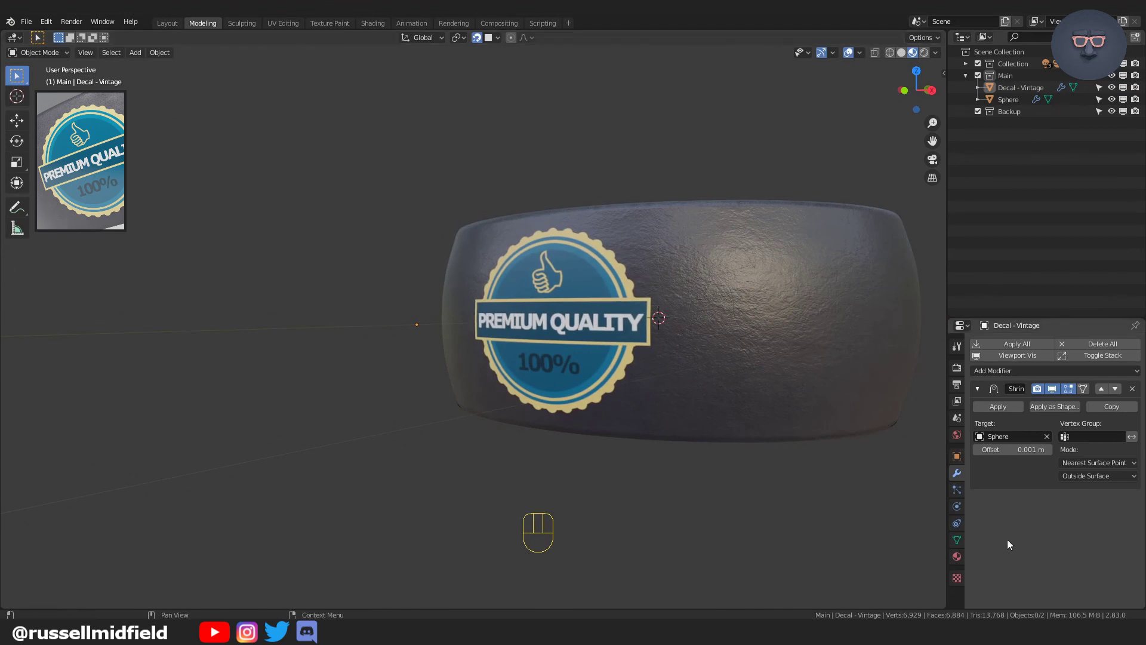
- Lower the Decal - Vintage material's Principled BSDF Roughness from 0.500 to 0.050
click(957, 556)
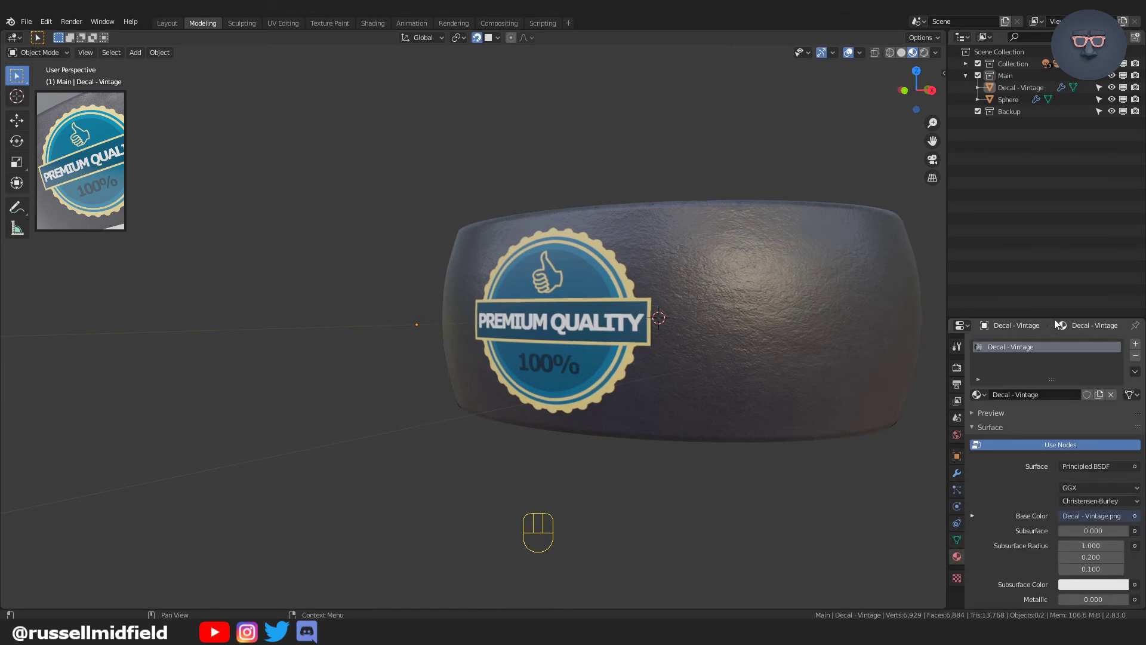
drag(1054, 319, 1071, 179)
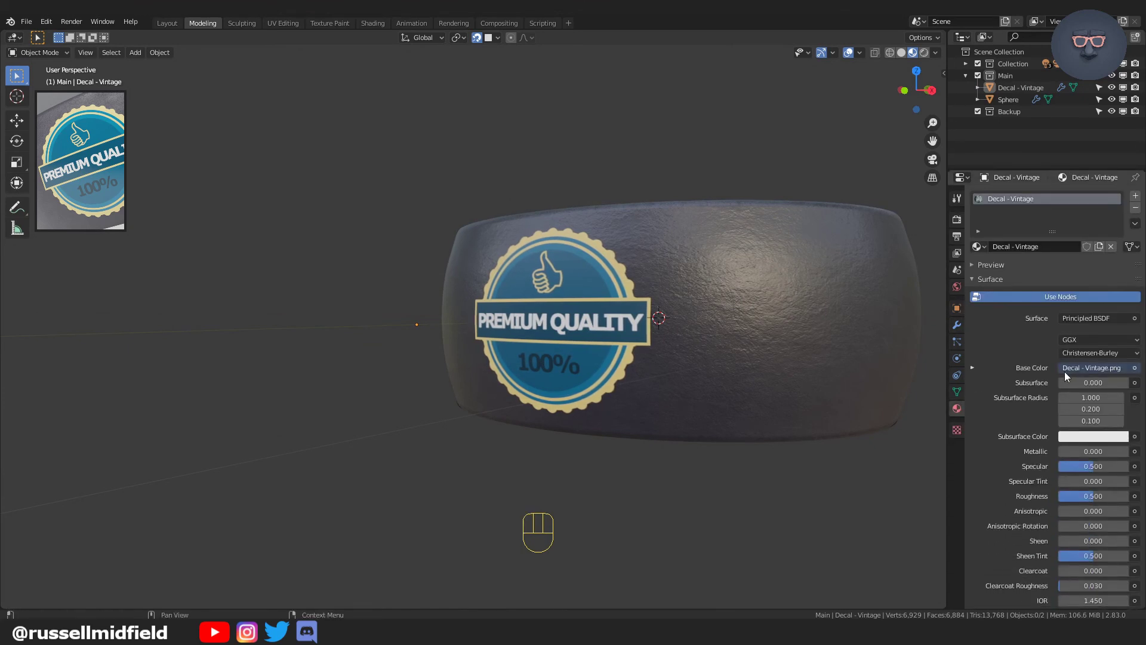
scroll(1062, 383, down, 7)
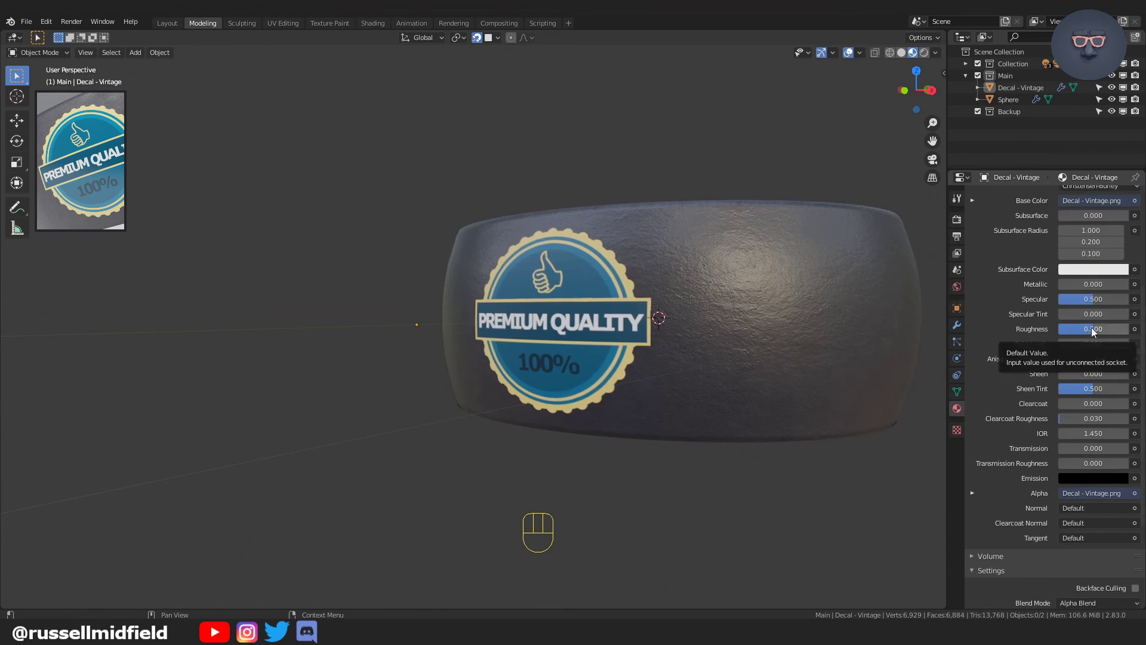
drag(1091, 327, 1066, 328)
click(587, 338)
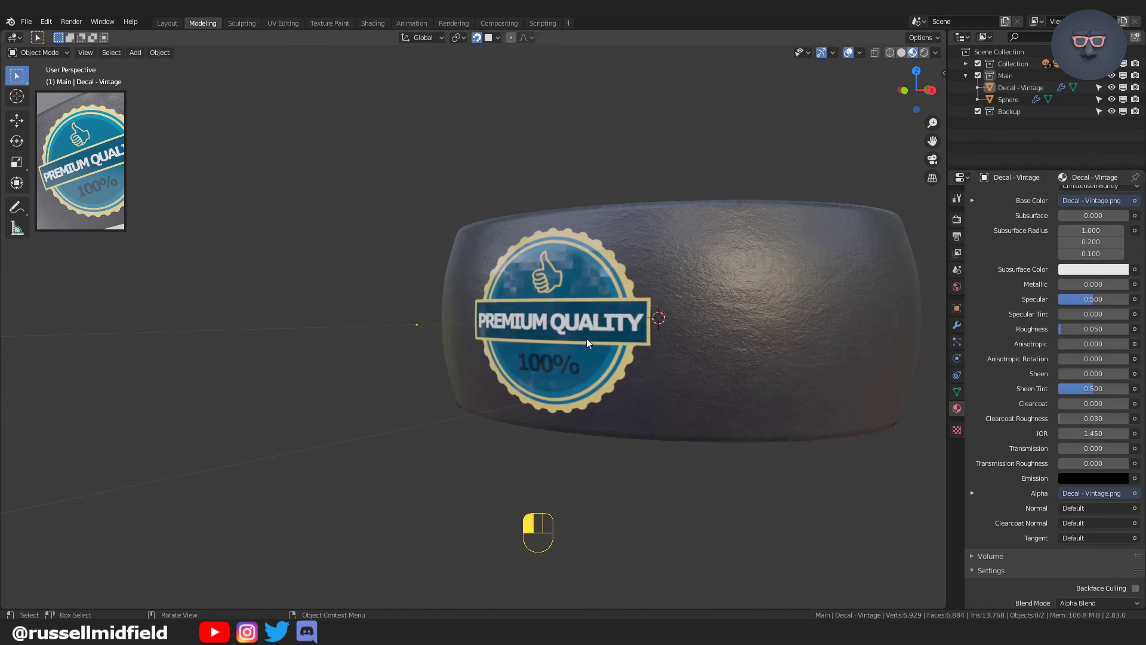
click(160, 52)
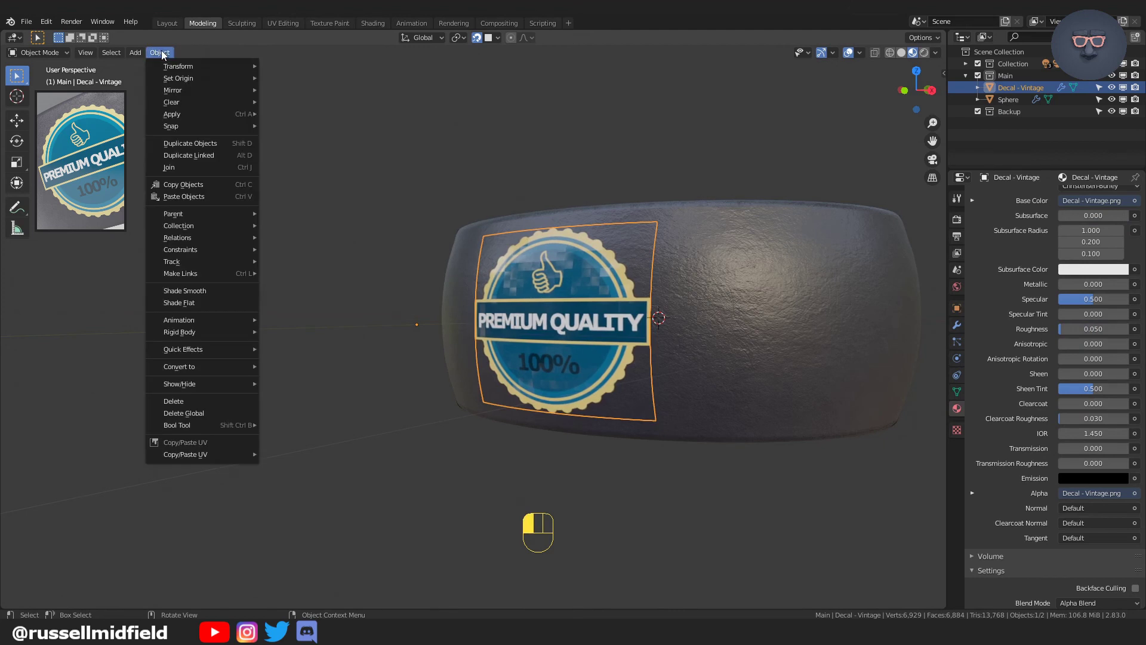
- Shade the decal smooth, then deselect it and orbit slightly around the band
click(209, 291)
key(alt+a)
mouse_move(638, 405)
middle_down()
mouse_move(682, 392)
mouse_move(657, 410)
middle_up()
scroll(658, 409, up, 2)
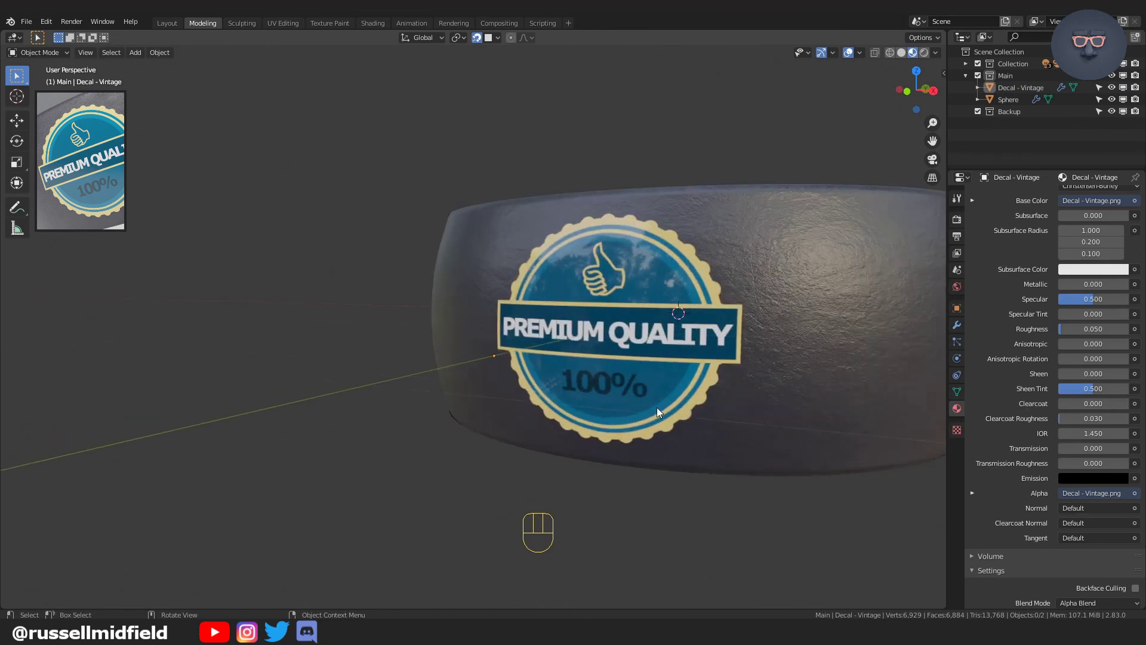
- Set the Decal - Vintage material's Roughness back to 0.5
click(1080, 328)
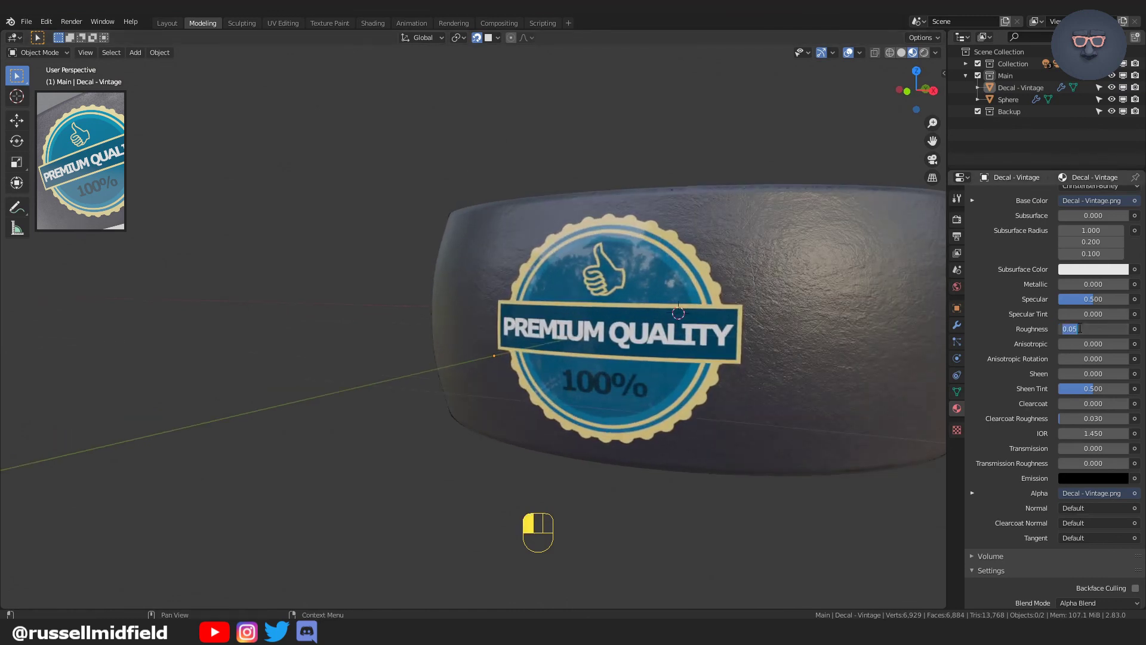
text(0.5)
key(Return)
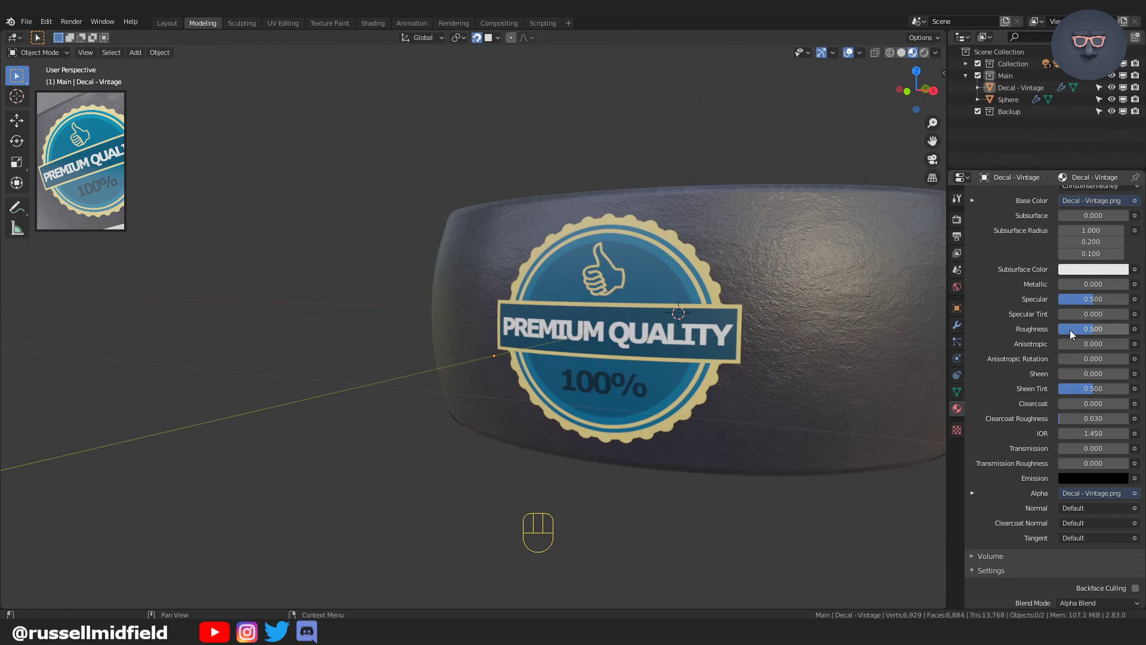
scroll(1087, 443, down, 5)
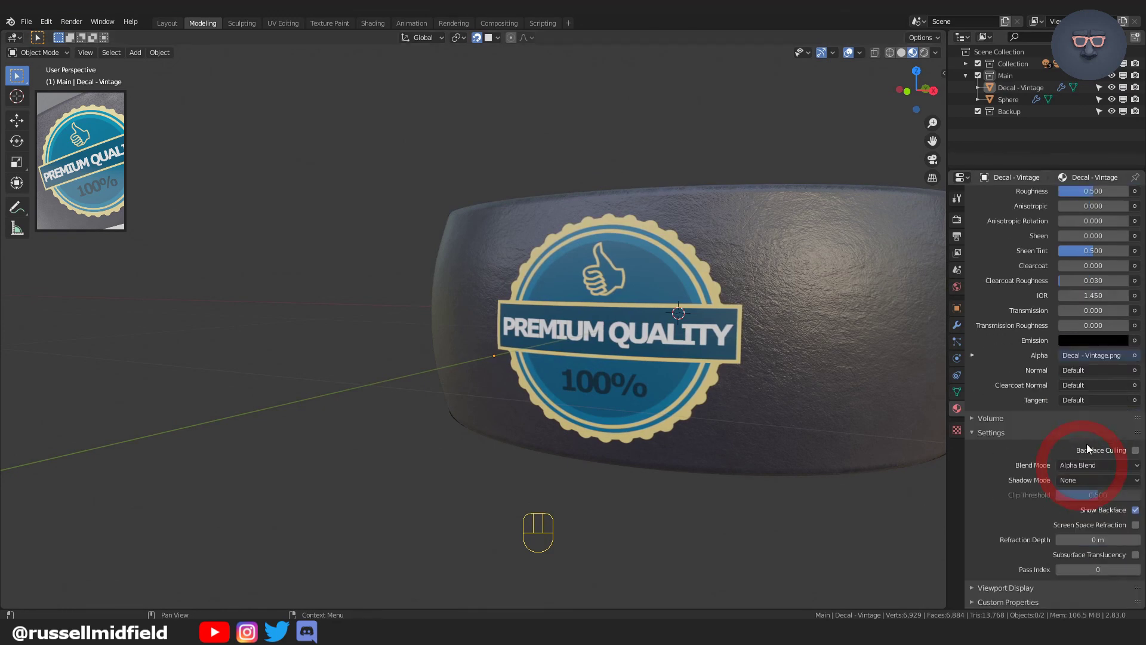
- Switch the decal material's Blend Mode to Opaque, then back to Alpha Blend
click(1118, 467)
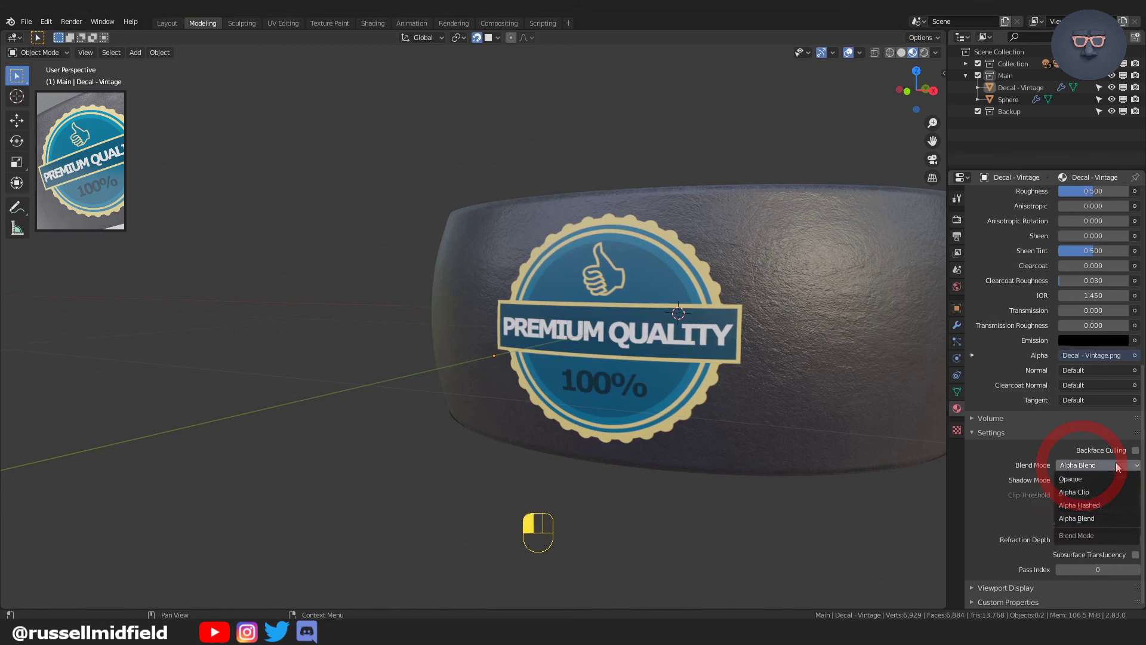
click(1111, 486)
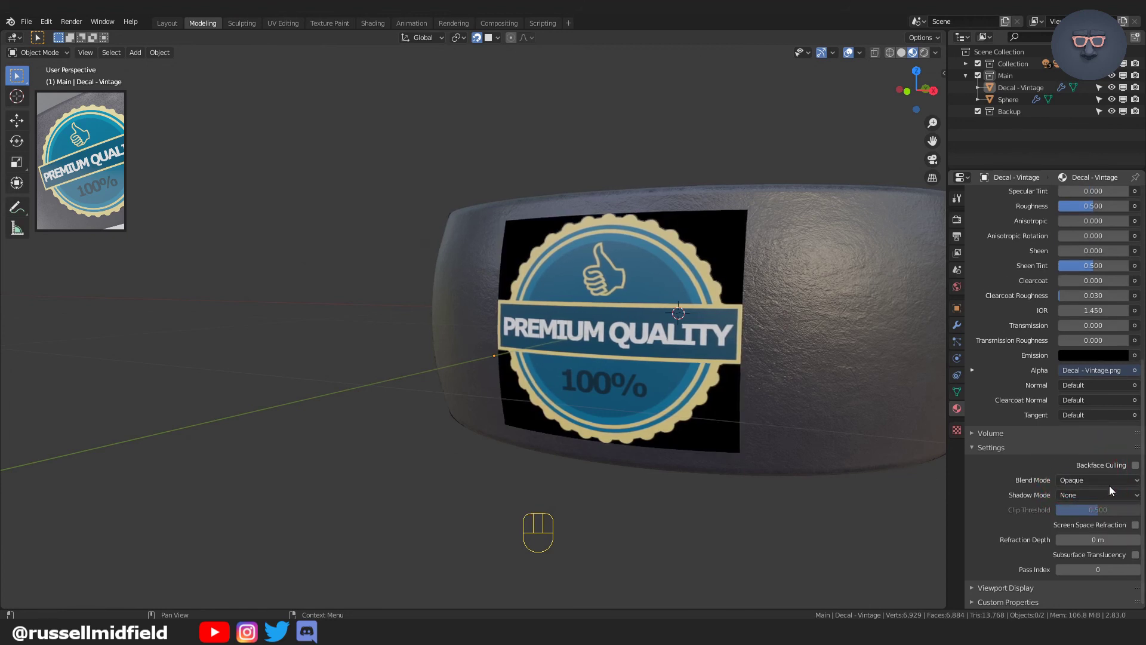
click(1109, 481)
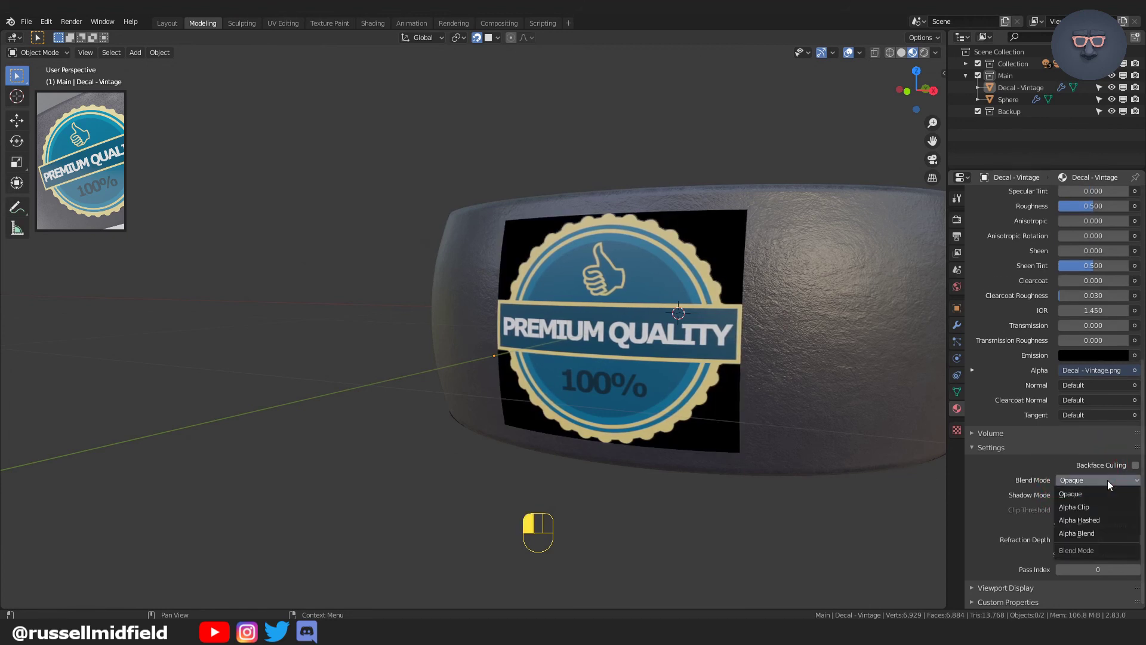
click(1095, 533)
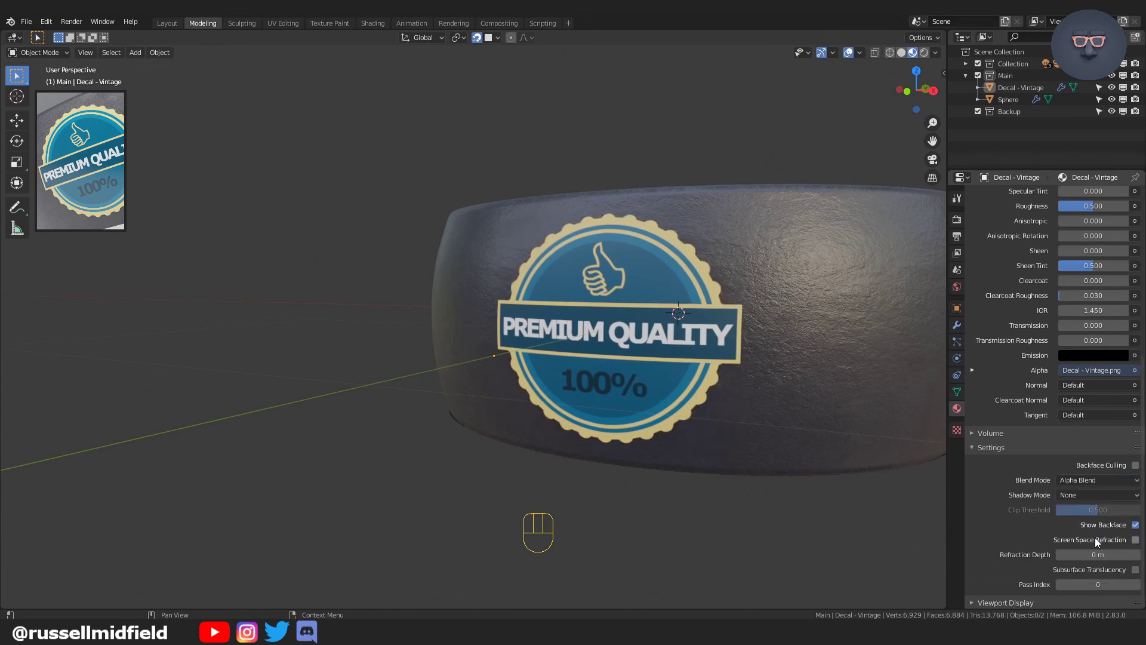
- Change the decal's Shadow Mode to Opaque, then to None
click(1074, 496)
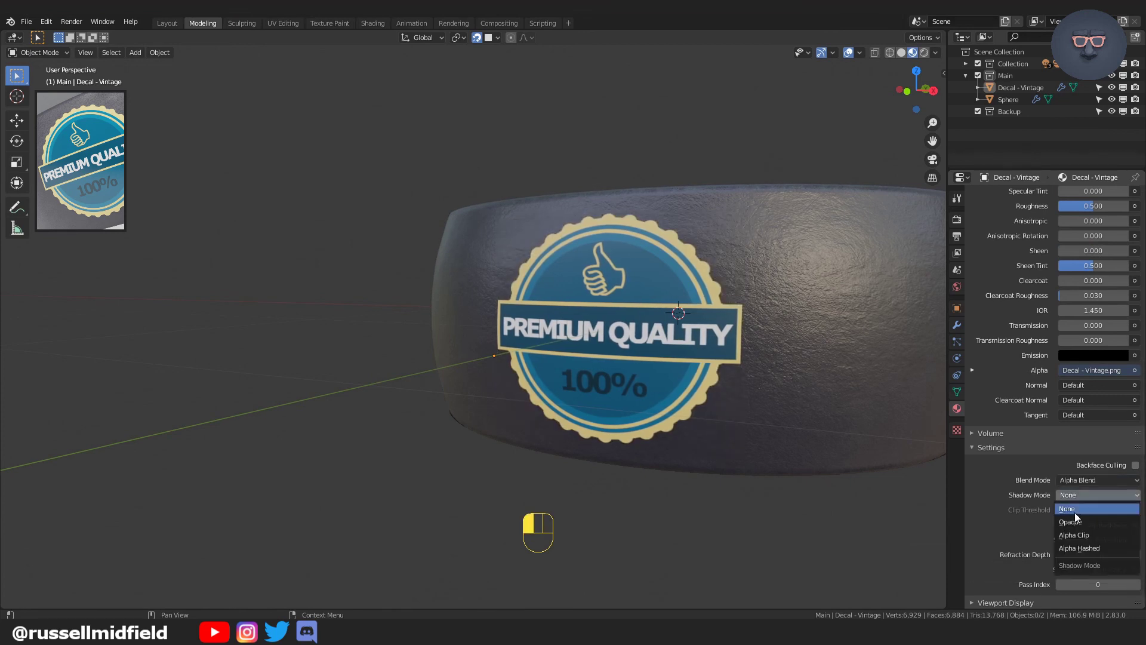
click(1077, 523)
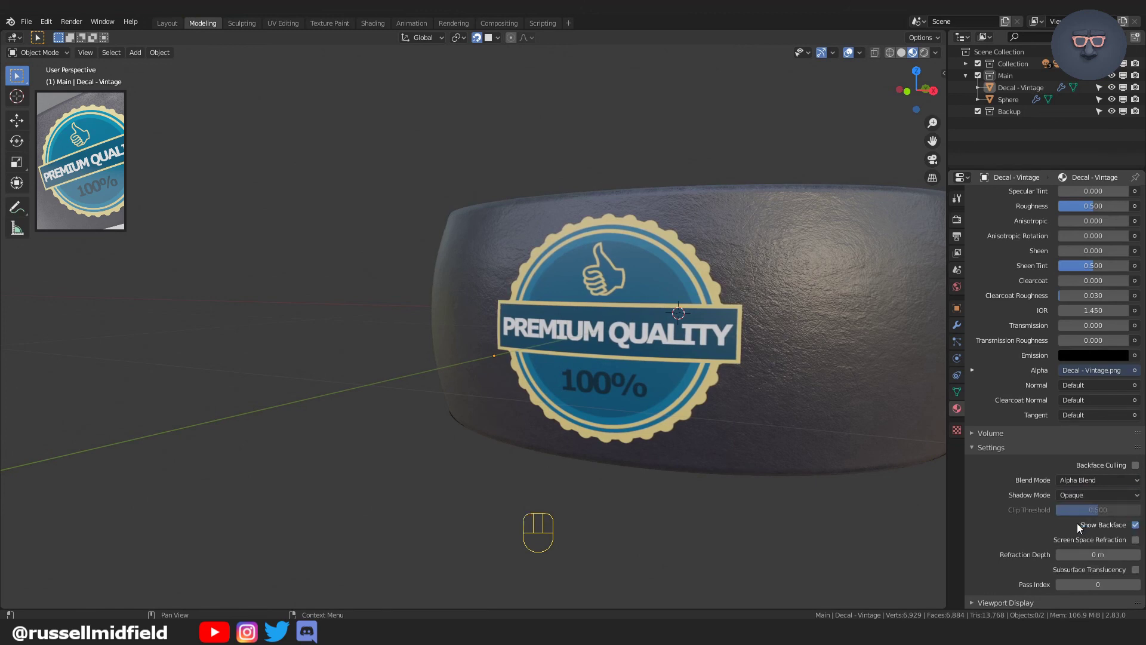
click(1081, 496)
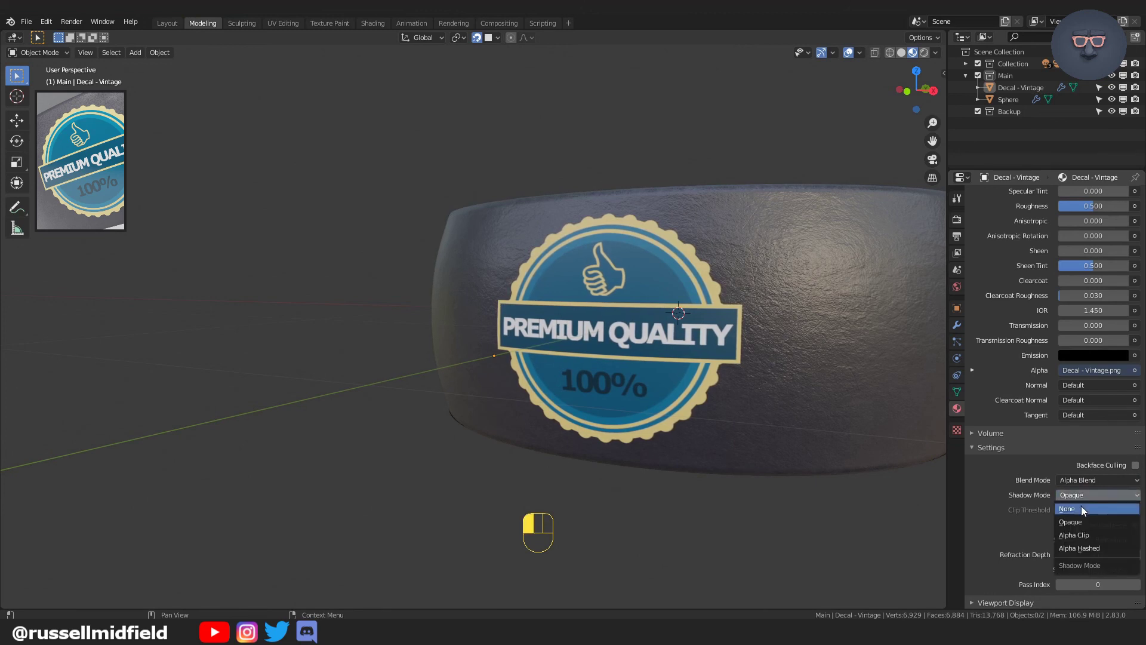
click(1081, 507)
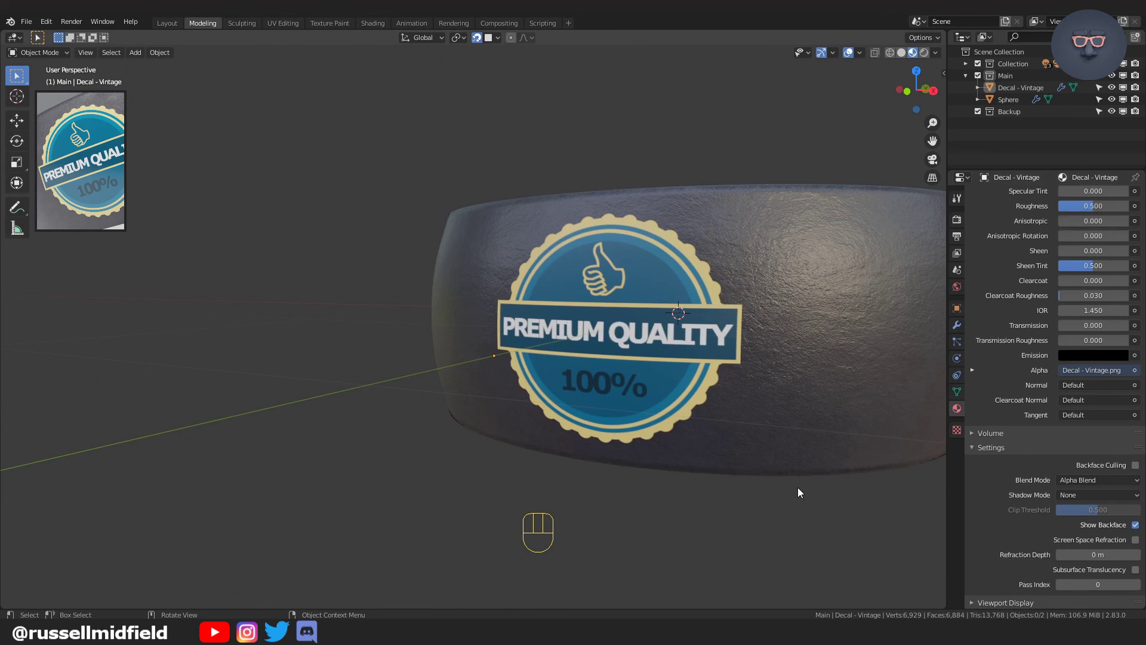